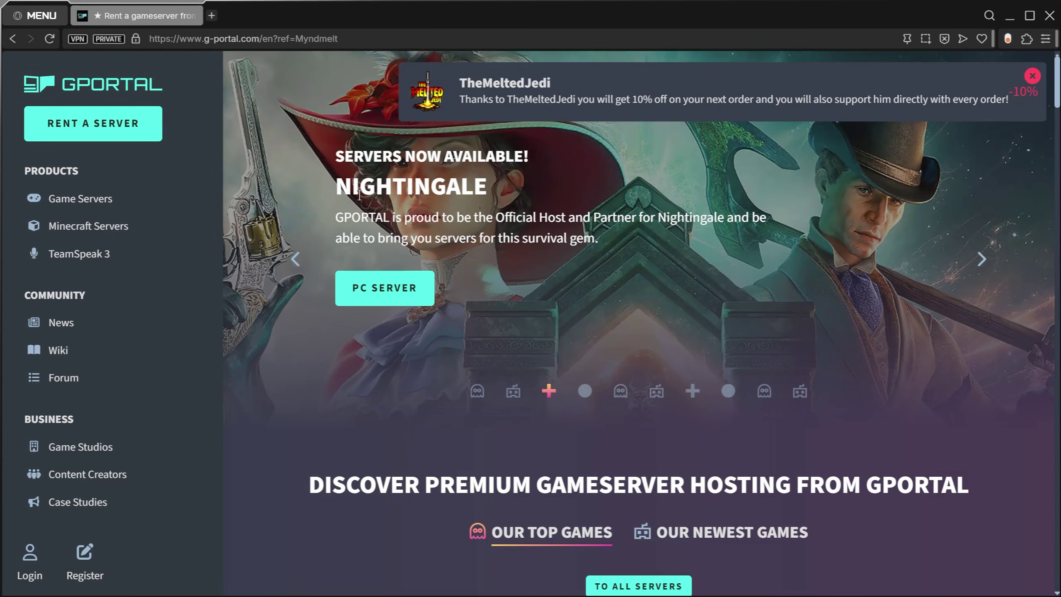
Step: Look over the Nightingale headline, discount banner and featured game slides on the GPORTAL homepage
{"action": "left_click_drag", "start_coordinate": [360, 194], "coordinate": [525, 198]}
{"action": "left_click", "coordinate": [512, 202]}
{"action": "double_click", "coordinate": [460, 84]}
{"action": "left_click", "coordinate": [467, 101]}
{"action": "triple_click", "coordinate": [468, 102]}
{"action": "left_click", "coordinate": [526, 141]}
{"action": "left_click", "coordinate": [983, 258]}
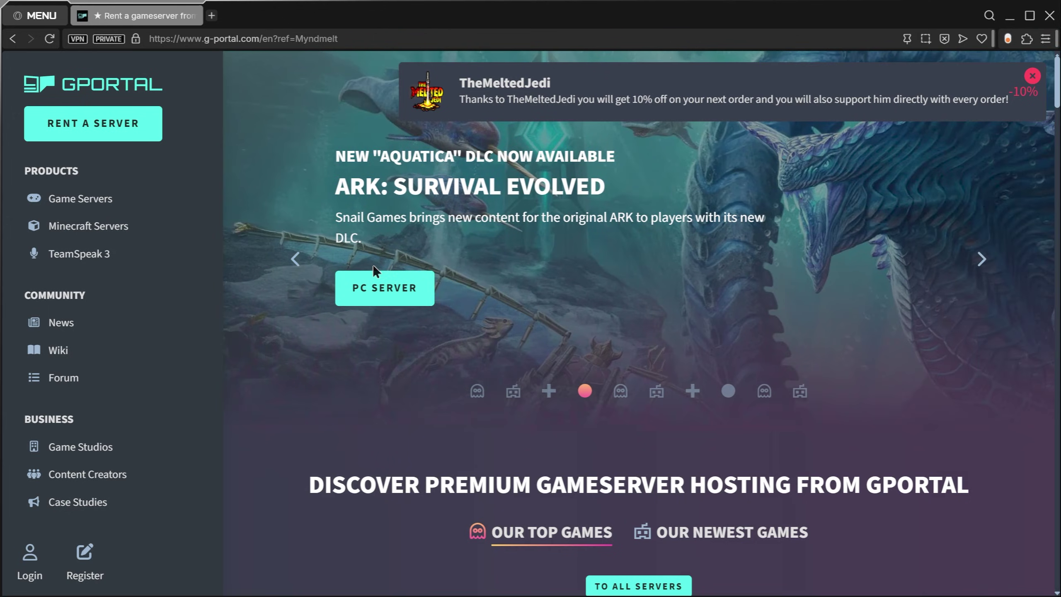
{"action": "left_click", "coordinate": [296, 260]}
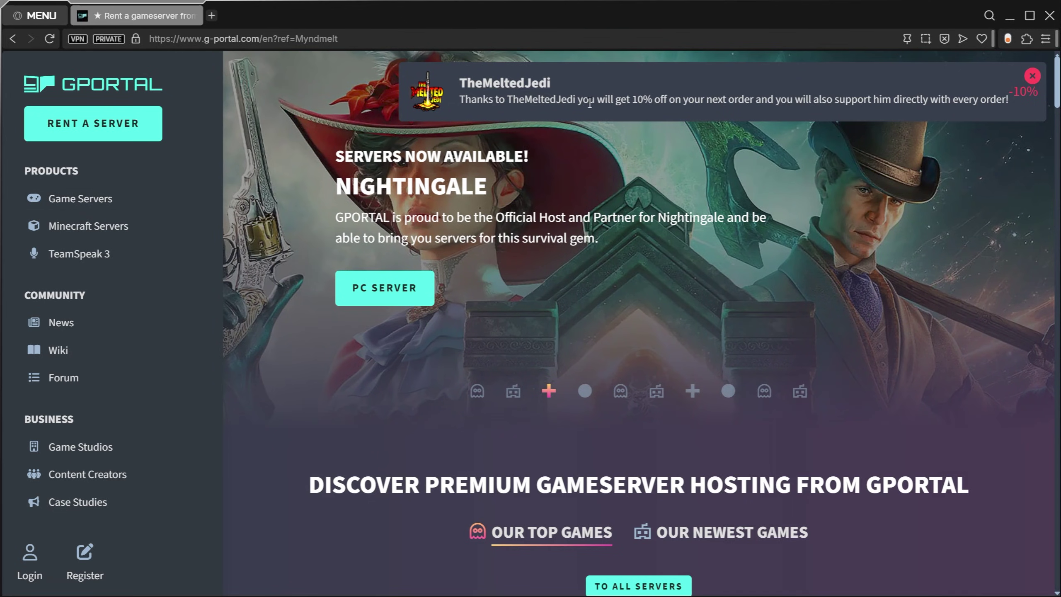
Step: Search game servers for 'nightin', open the Nightingale hosting page and close the discount banner
{"action": "left_click", "coordinate": [77, 200]}
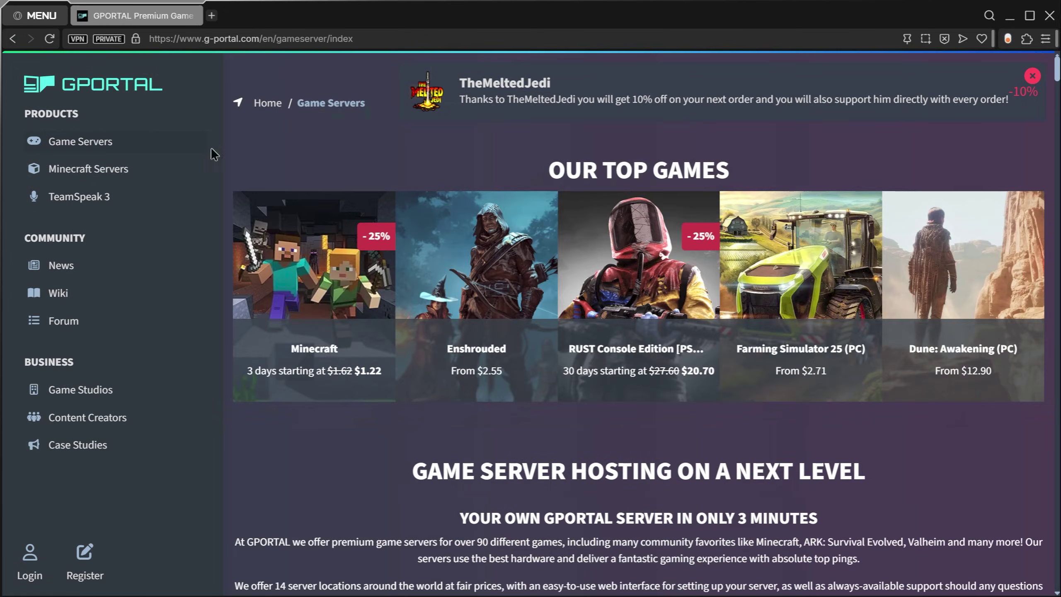
{"action": "scroll", "coordinate": [666, 432], "scroll_direction": "down", "scroll_amount": 5}
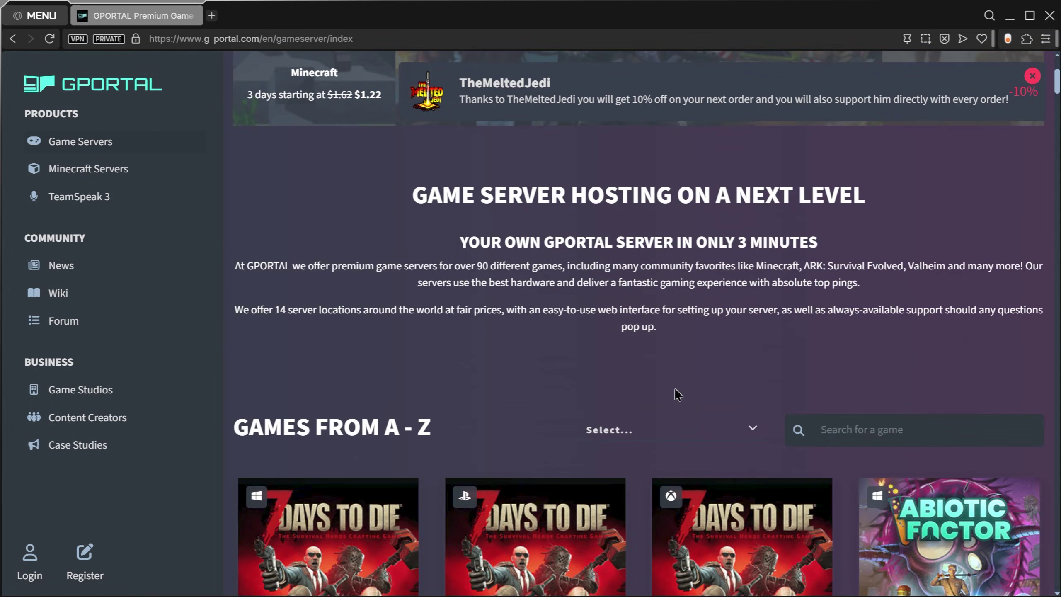
{"action": "type", "text": "nightin"}
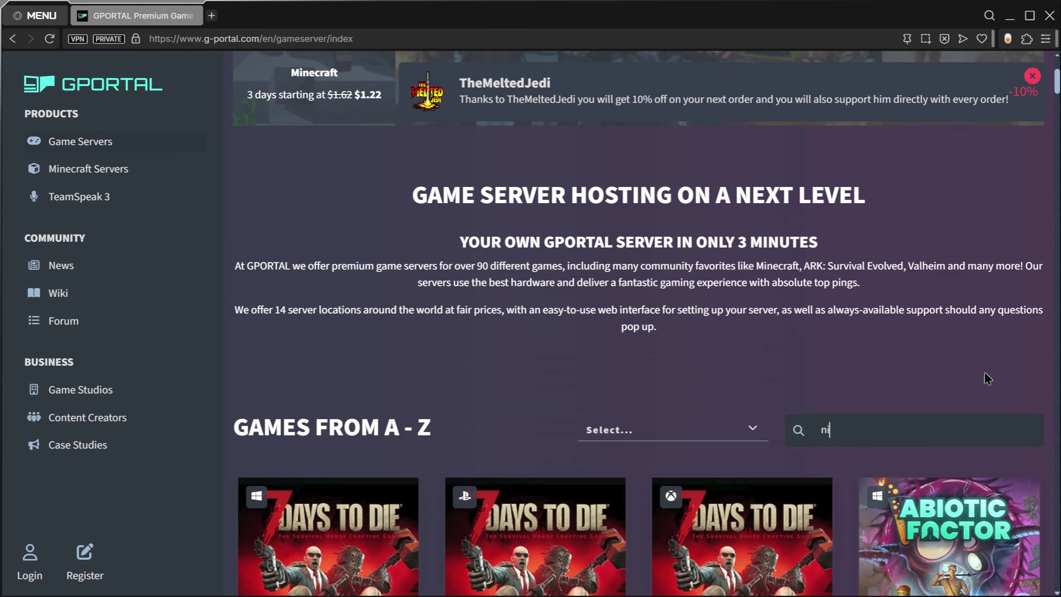
{"action": "left_click", "coordinate": [411, 524]}
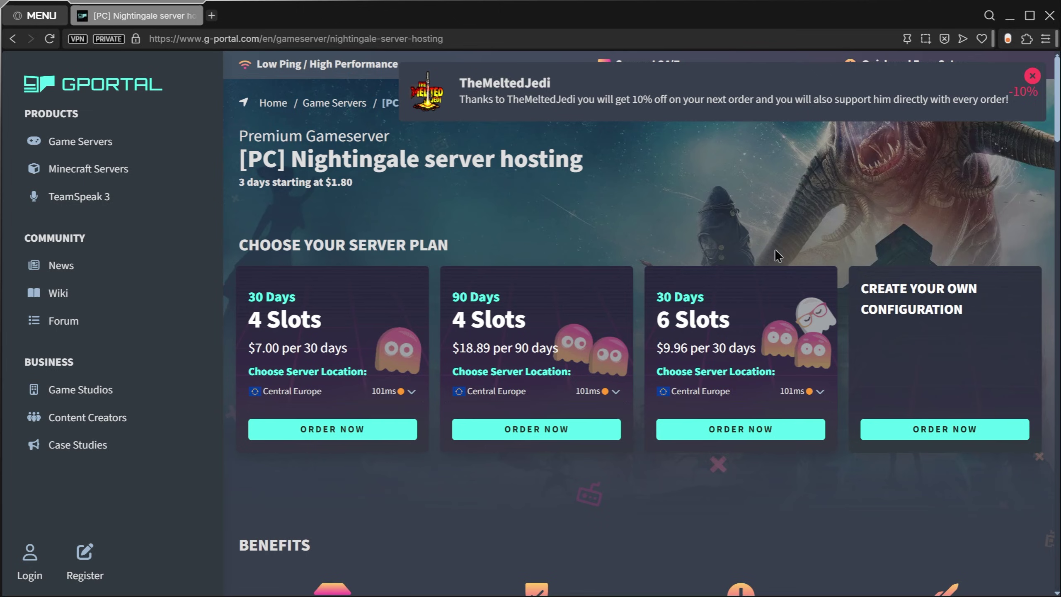
{"action": "left_click", "coordinate": [1033, 77]}
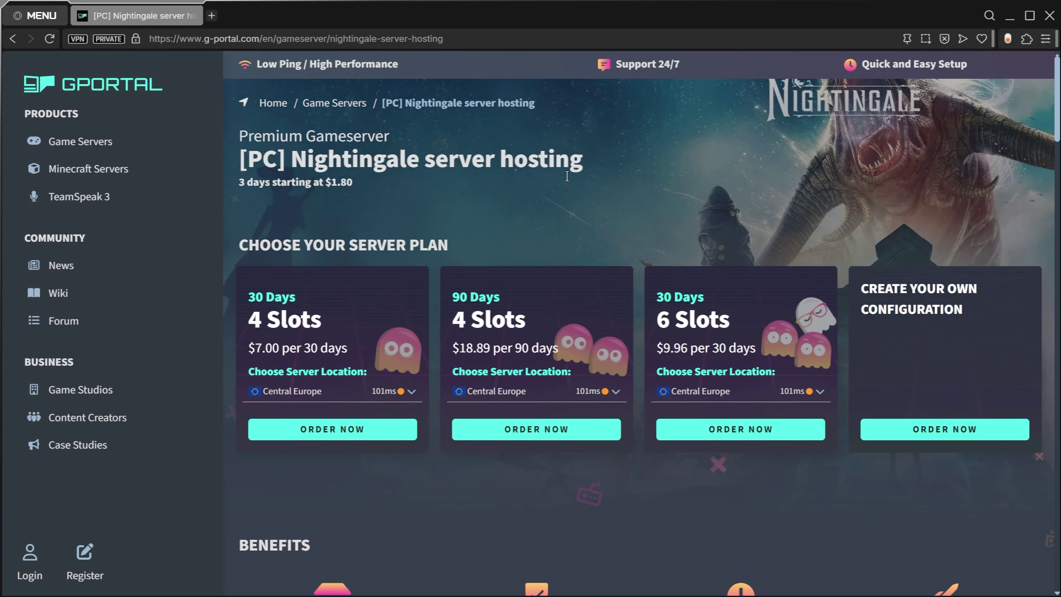
{"action": "scroll", "coordinate": [329, 226], "scroll_direction": "down", "scroll_amount": 2}
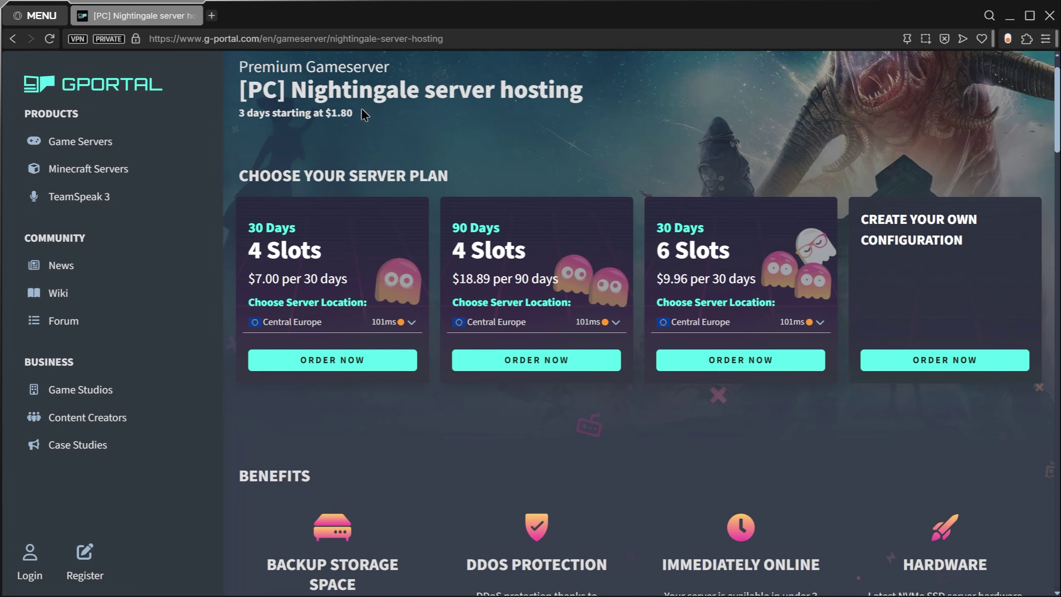
Step: Close the extra Game Servers tab and keep USA (Washington, D.C.) as the plan's location
{"action": "left_click", "coordinate": [84, 143]}
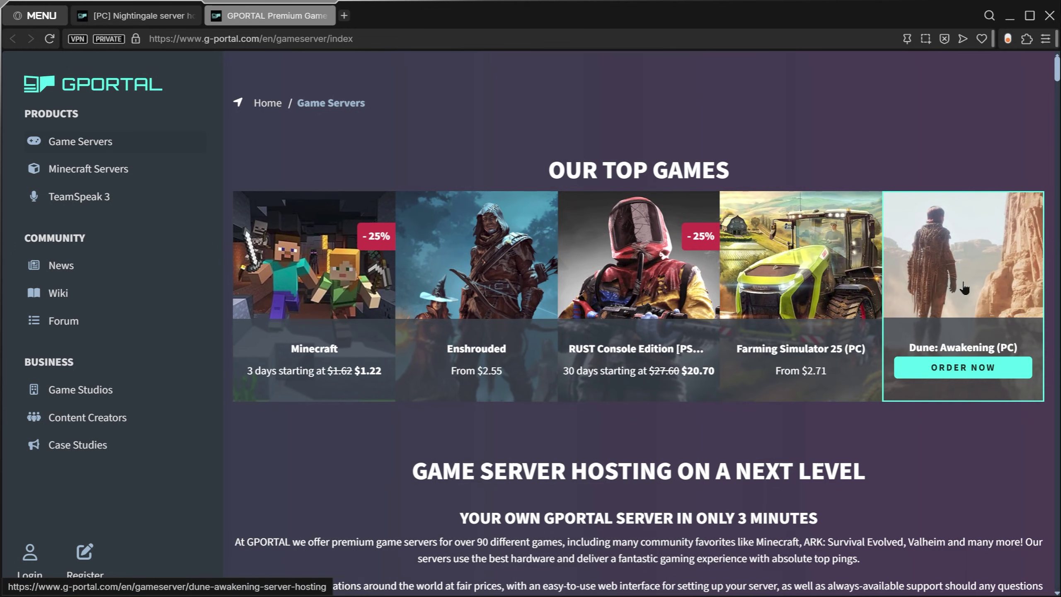
{"action": "scroll", "coordinate": [561, 304], "scroll_direction": "down", "scroll_amount": 15}
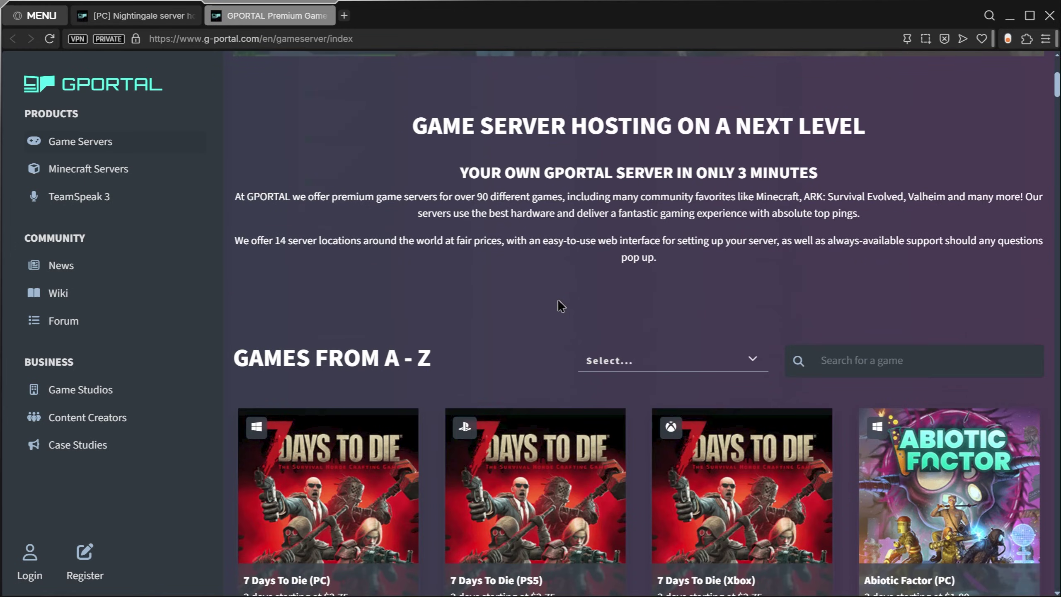
{"action": "left_click", "coordinate": [324, 16]}
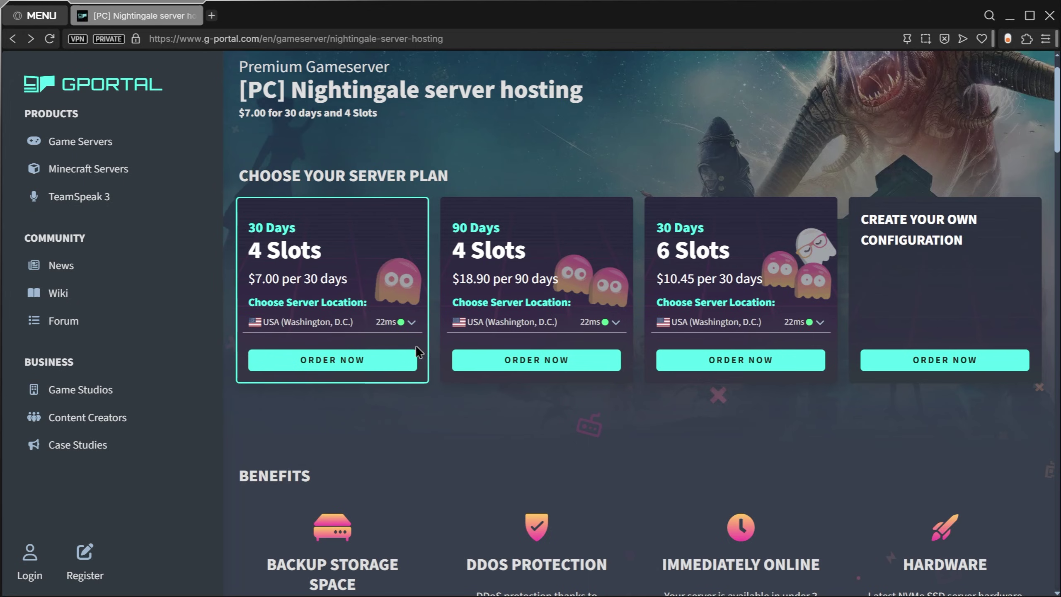
{"action": "left_click", "coordinate": [412, 327]}
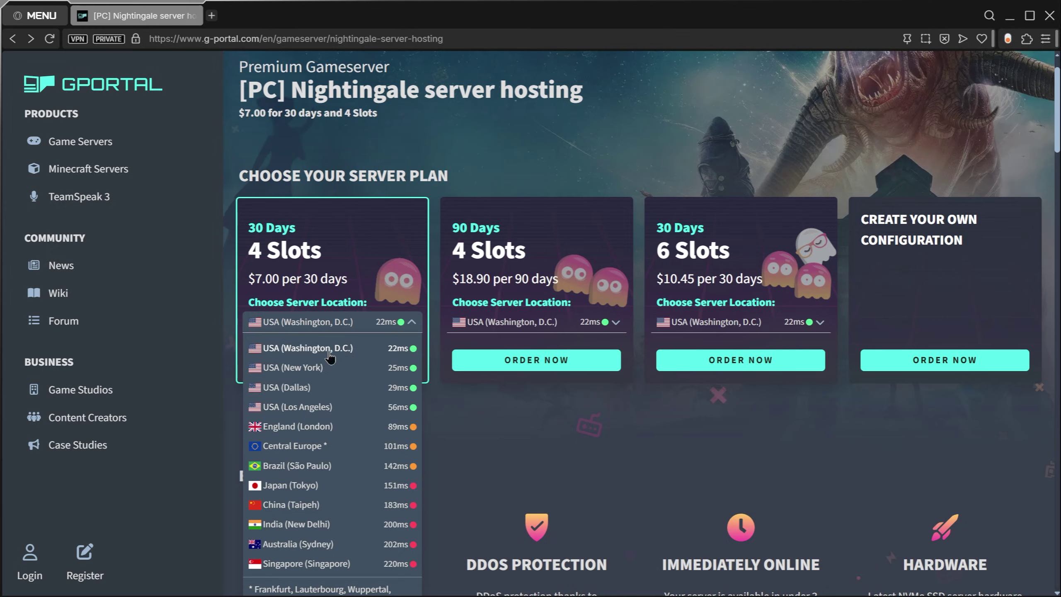
{"action": "left_click", "coordinate": [330, 351]}
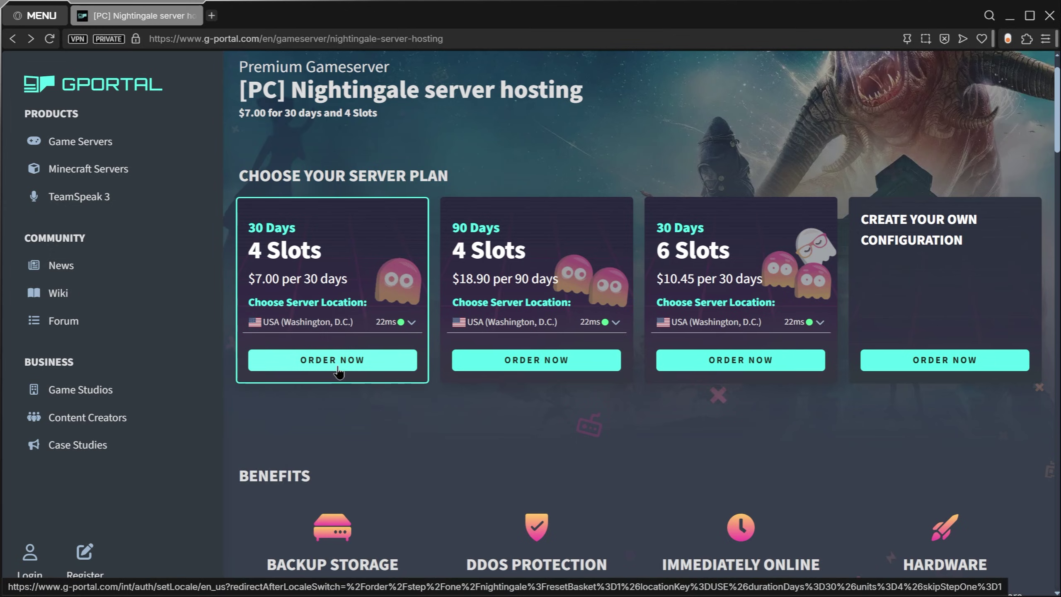
Step: Order the 30-day, 4-slot Nightingale plan and scroll through the registration form
{"action": "left_click", "coordinate": [340, 365]}
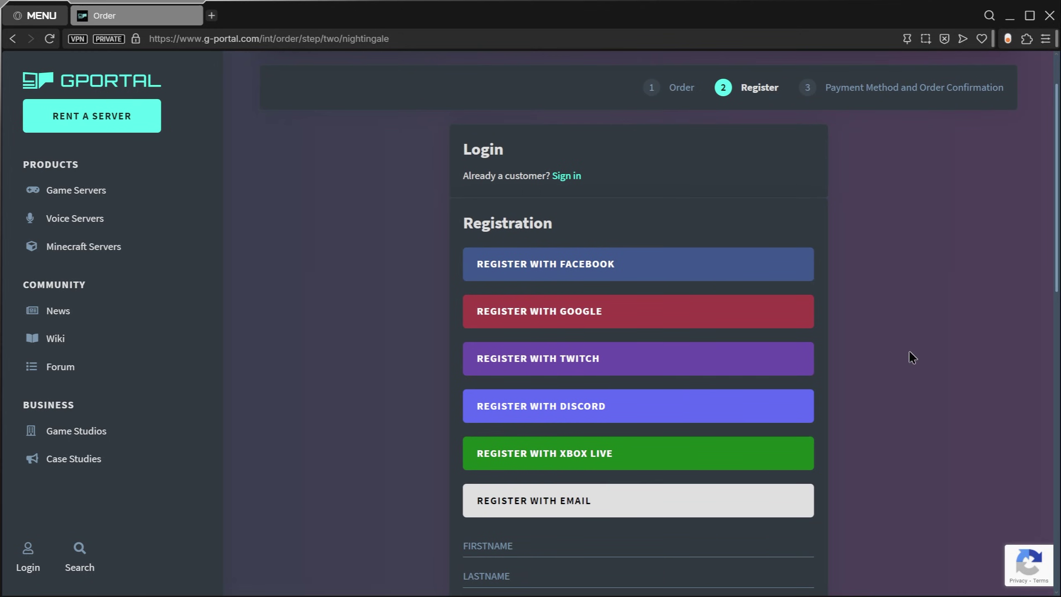
{"action": "scroll", "coordinate": [805, 430], "scroll_direction": "down", "scroll_amount": 3}
{"action": "scroll", "coordinate": [804, 428], "scroll_direction": "down", "scroll_amount": 9}
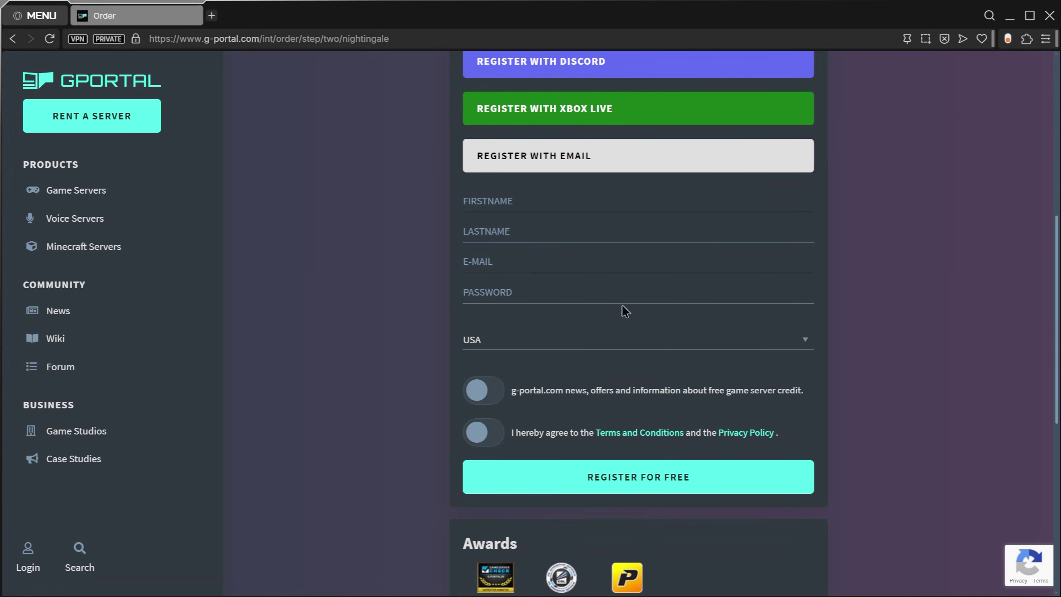
{"action": "scroll", "coordinate": [796, 370], "scroll_direction": "up", "scroll_amount": 12}
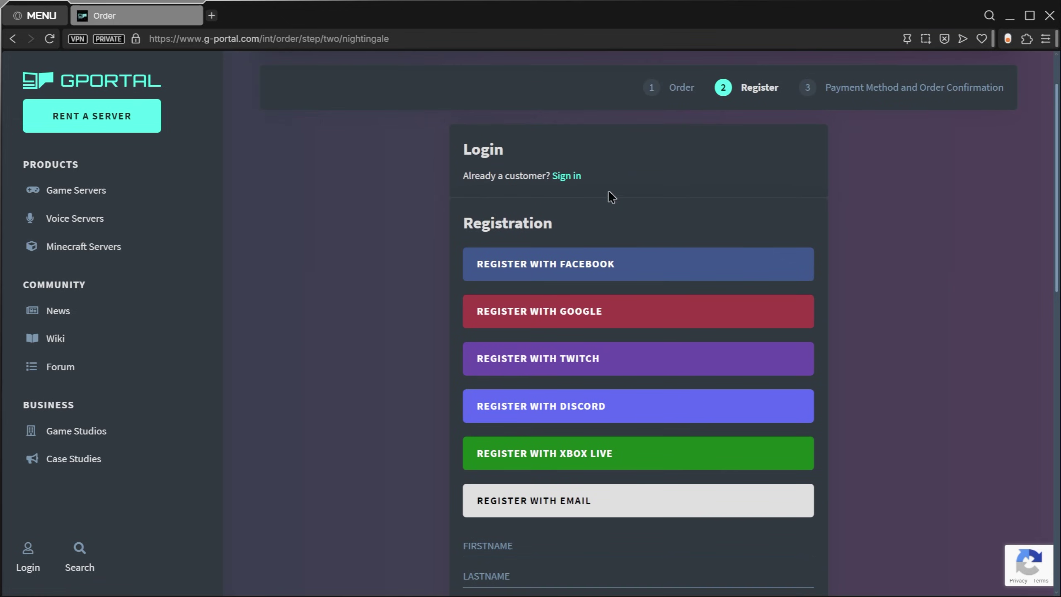
{"action": "scroll", "coordinate": [898, 259], "scroll_direction": "down", "scroll_amount": 4}
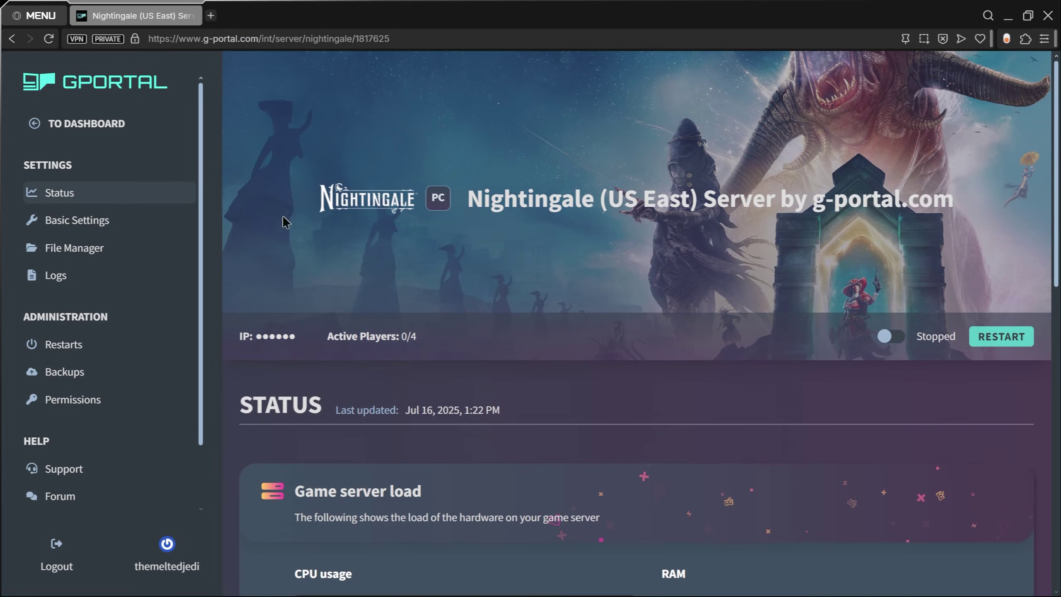
Step: Scroll the Status page through CPU, RAM, FTP and access data
{"action": "scroll", "coordinate": [539, 196], "scroll_direction": "down", "scroll_amount": 3}
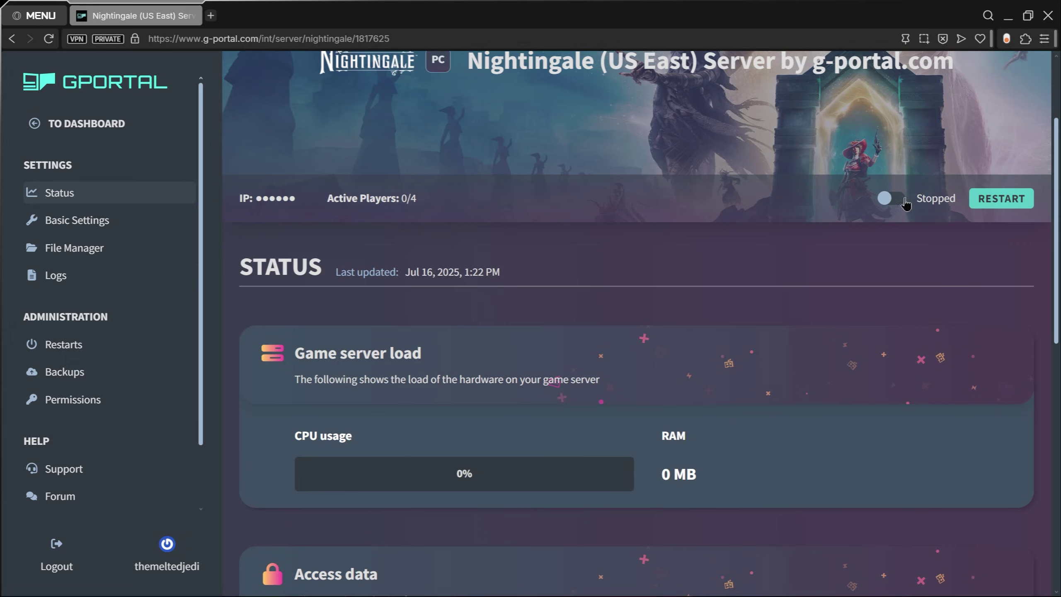
{"action": "scroll", "coordinate": [401, 251], "scroll_direction": "down", "scroll_amount": 2}
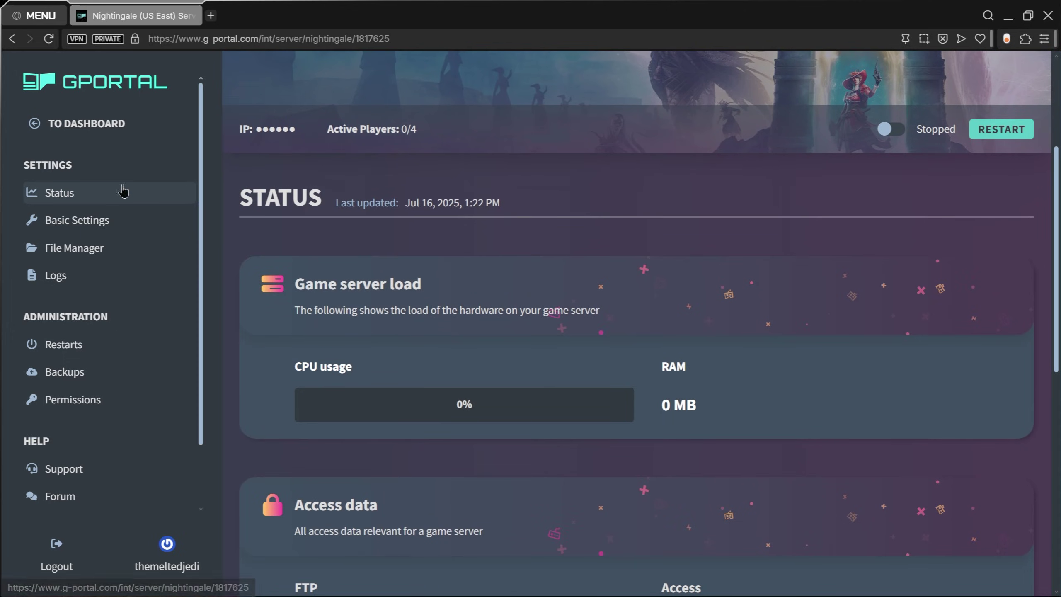
{"action": "scroll", "coordinate": [301, 238], "scroll_direction": "down", "scroll_amount": 1}
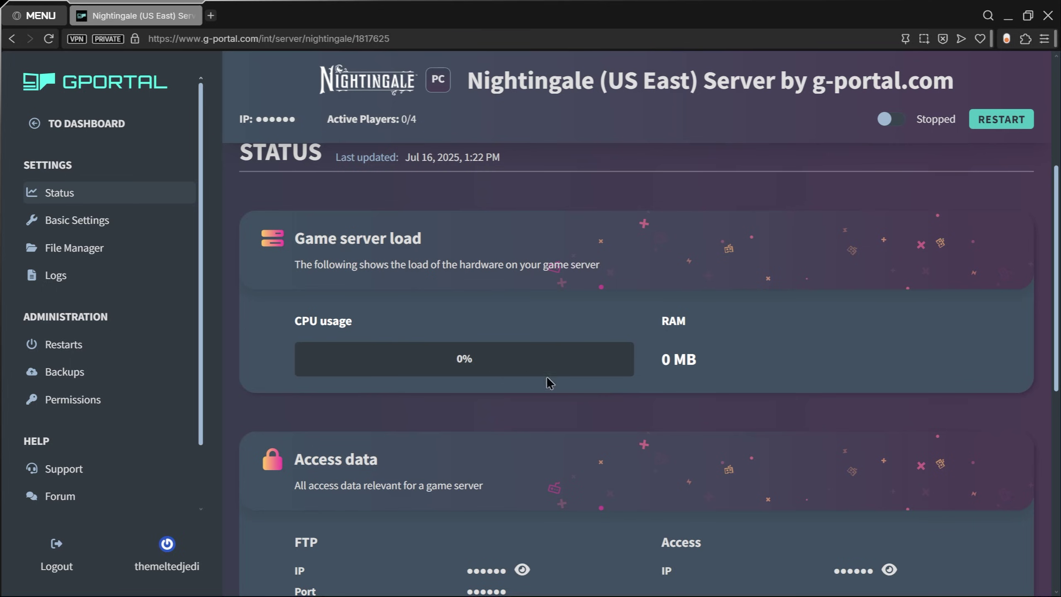
{"action": "scroll", "coordinate": [752, 311], "scroll_direction": "down", "scroll_amount": 3}
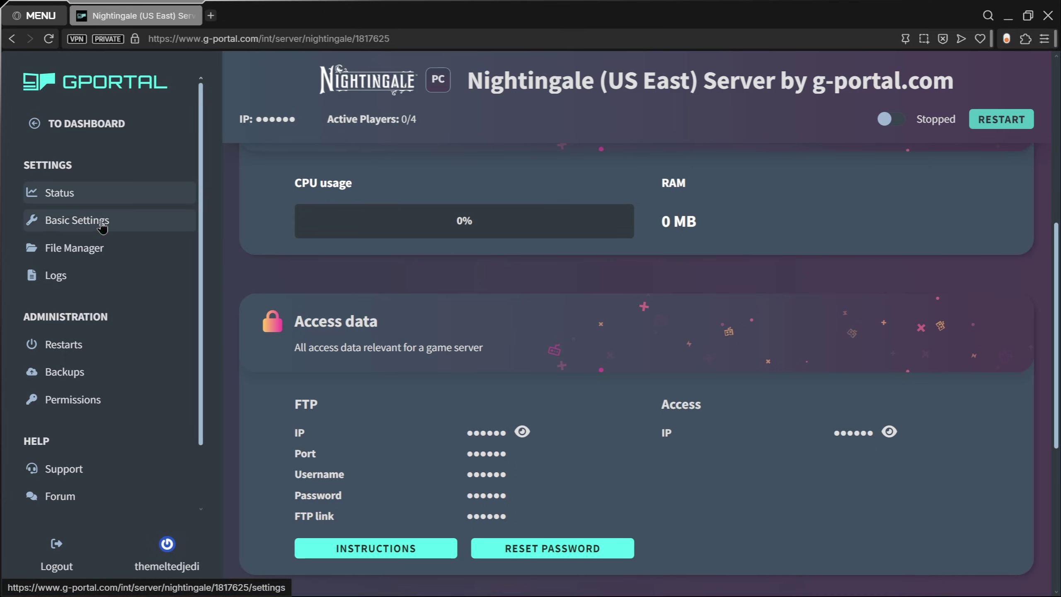
Step: In Basic Settings, check the Max Players values and replace the server password
{"action": "left_click", "coordinate": [101, 228]}
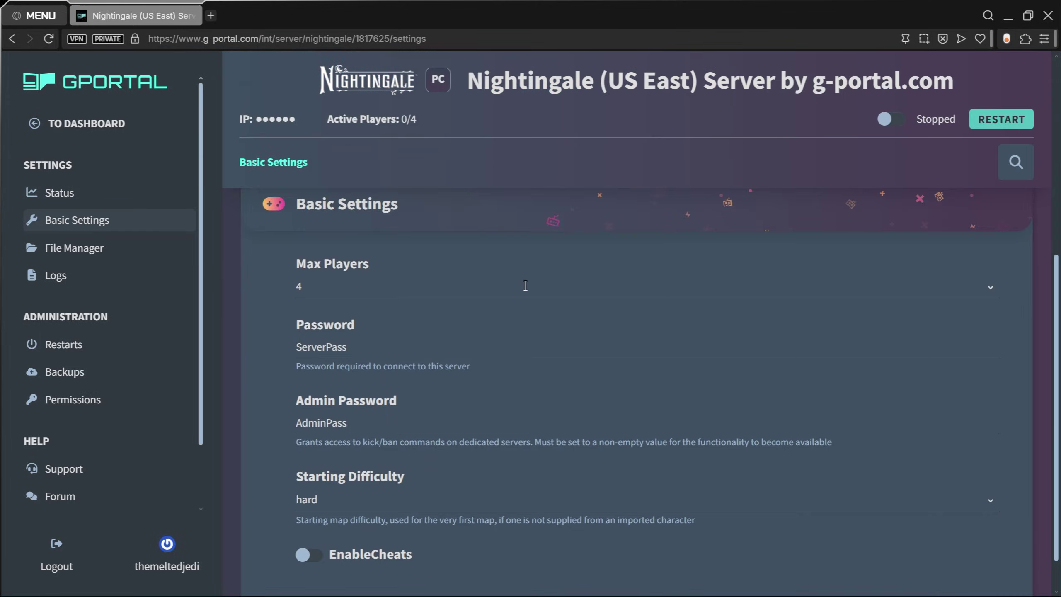
{"action": "scroll", "coordinate": [530, 214], "scroll_direction": "down", "scroll_amount": 3}
{"action": "left_click", "coordinate": [404, 280]}
{"action": "scroll", "coordinate": [719, 243], "scroll_direction": "down", "scroll_amount": 1}
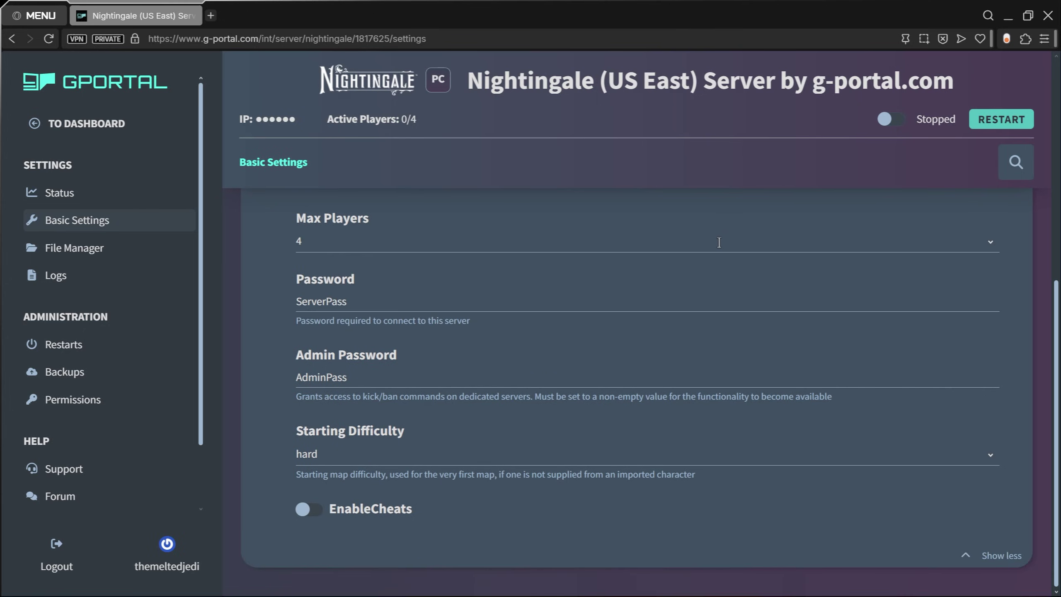
{"action": "double_click", "coordinate": [394, 303]}
{"action": "key", "text": "BackSpace"}
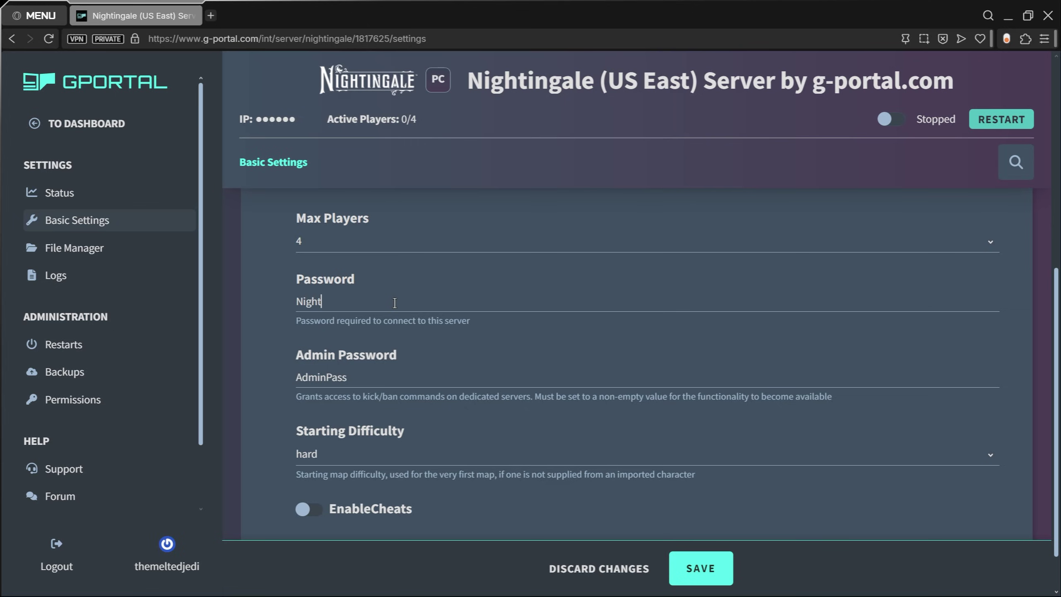
Step: Replace the admin password, set Starting Difficulty to medium, and enable cheats
{"action": "scroll", "coordinate": [420, 360], "scroll_direction": "down", "scroll_amount": 1}
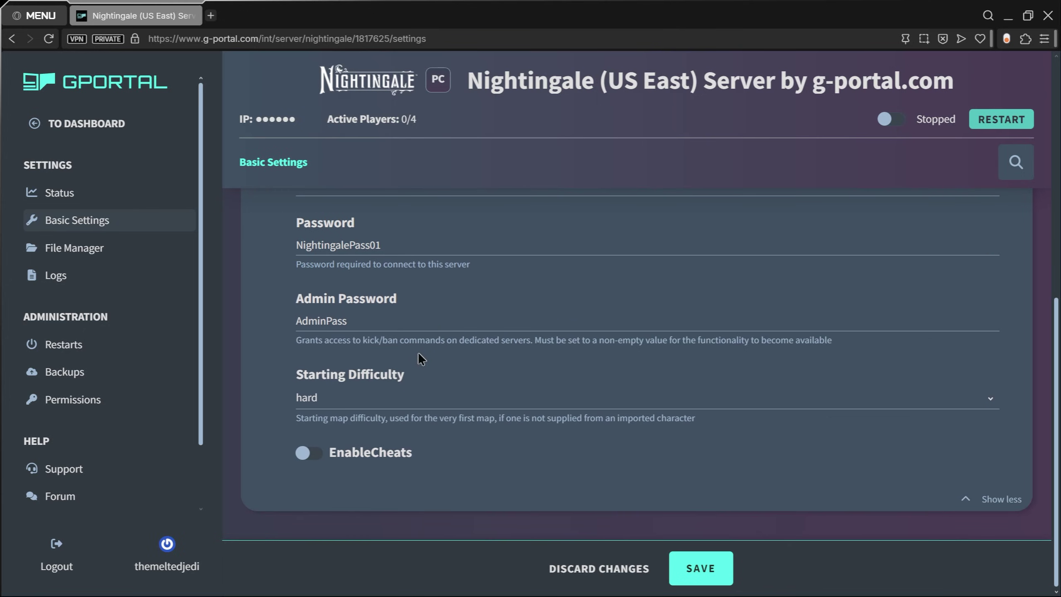
{"action": "left_click_drag", "start_coordinate": [367, 321], "coordinate": [260, 324]}
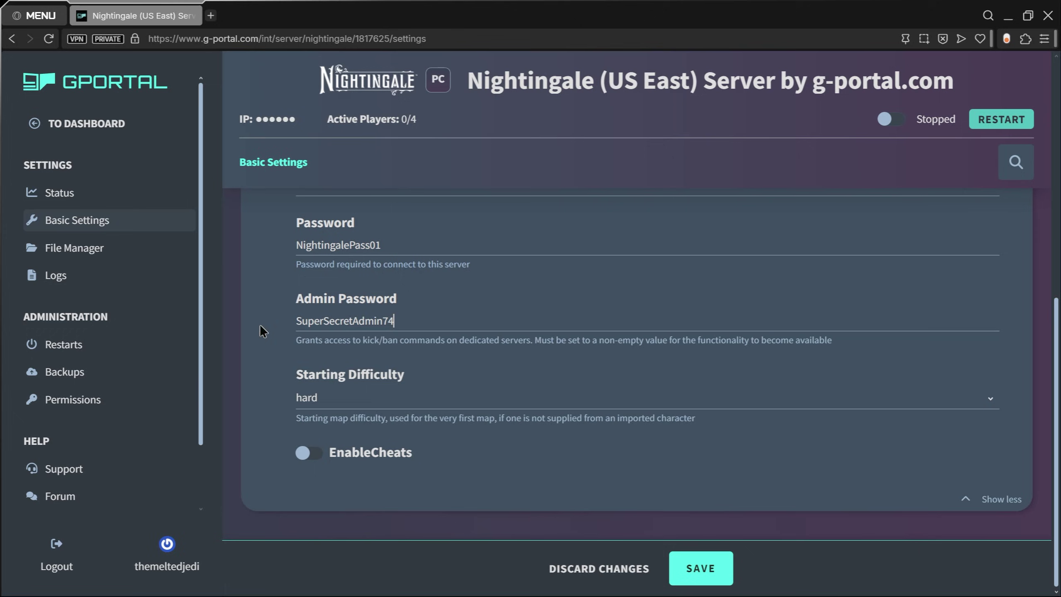
{"action": "left_click", "coordinate": [372, 396]}
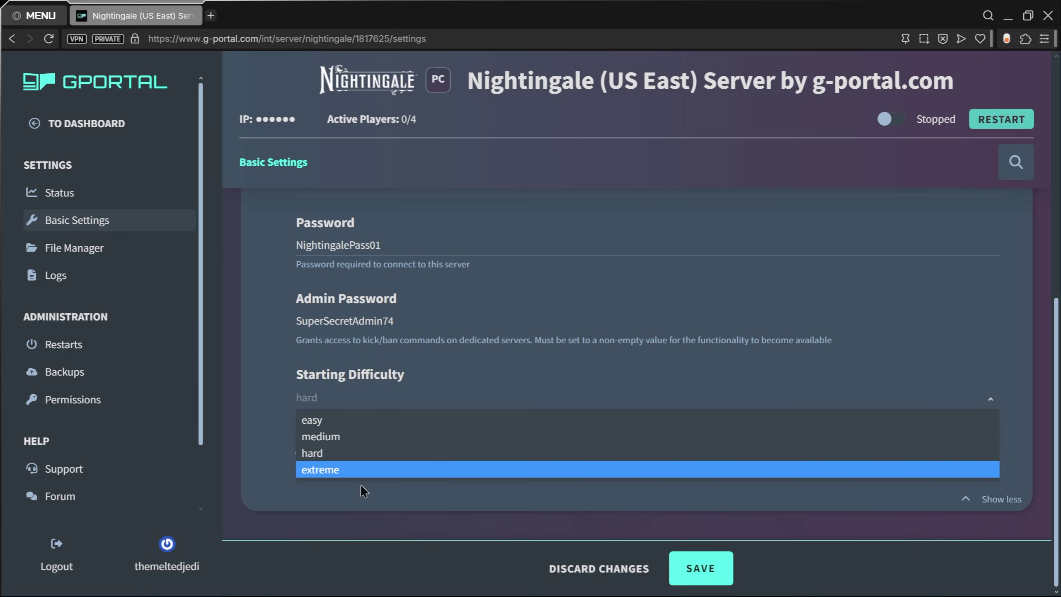
{"action": "left_click", "coordinate": [345, 442]}
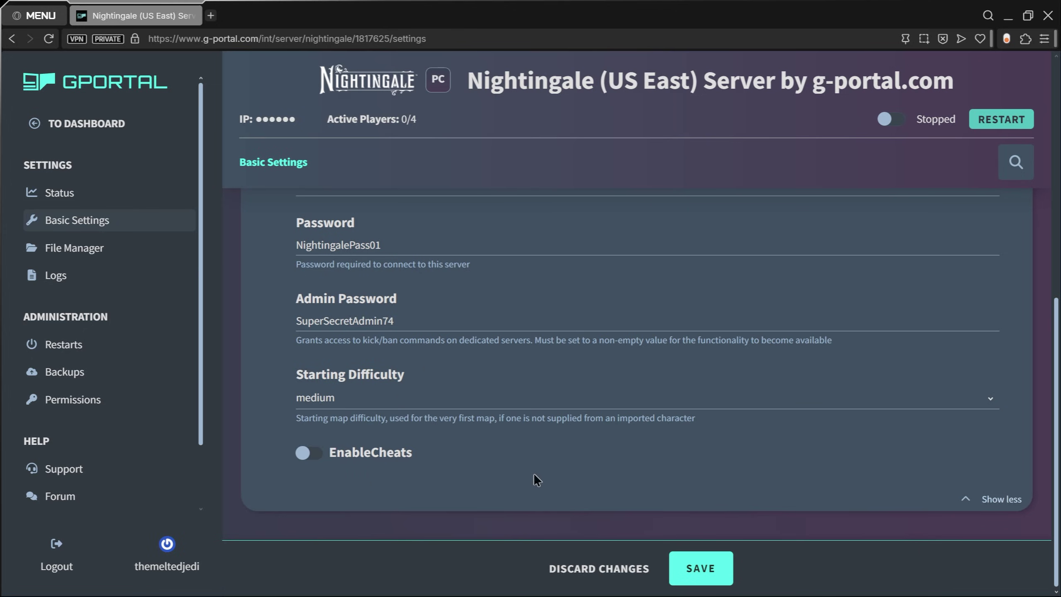
{"action": "left_click", "coordinate": [321, 456]}
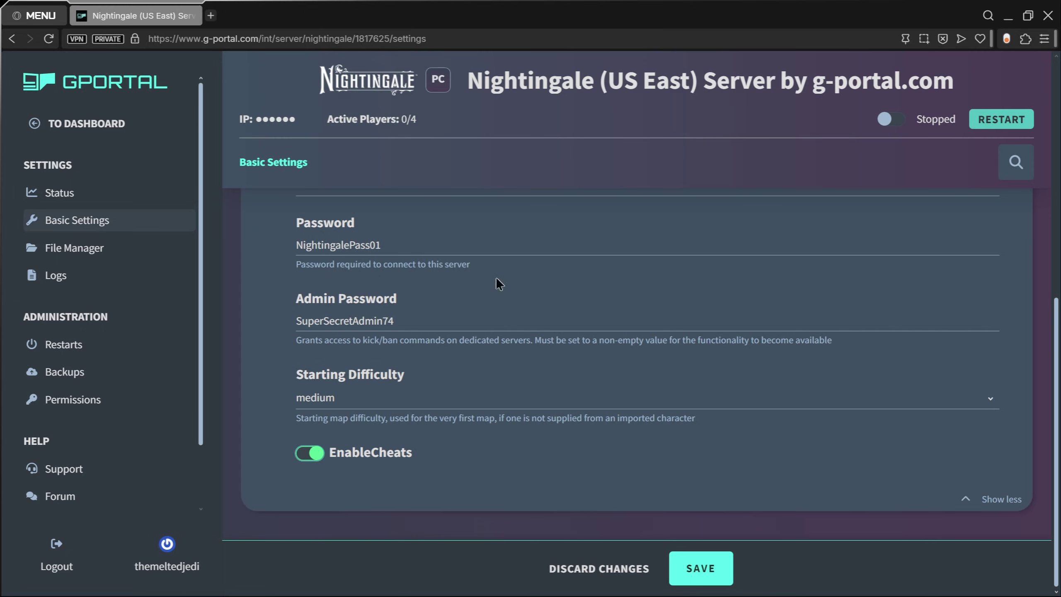
Step: Save the changed settings and start the game server
{"action": "left_click", "coordinate": [701, 567]}
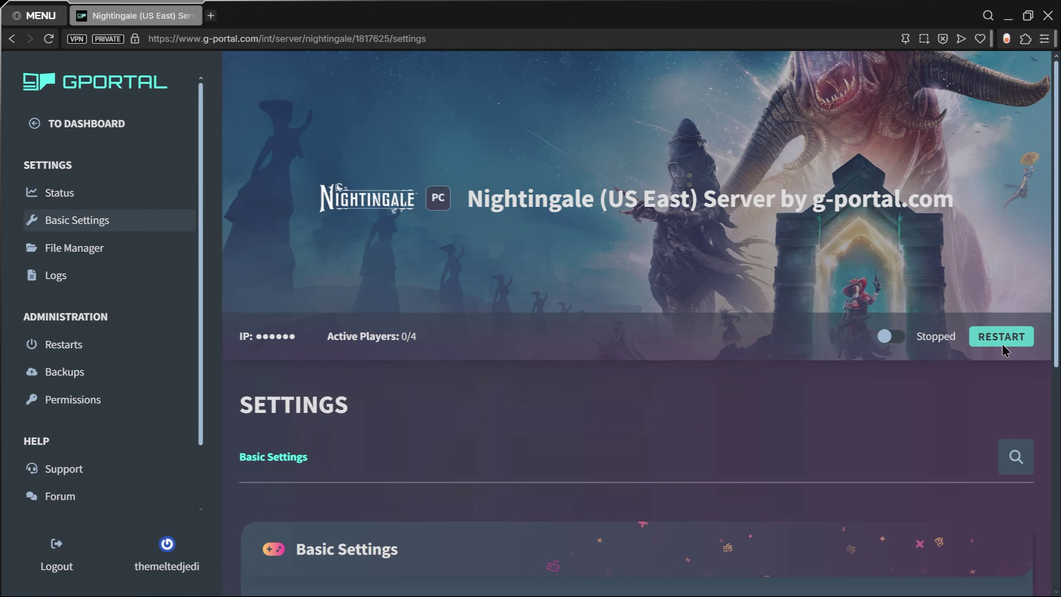
{"action": "scroll", "coordinate": [895, 343], "scroll_direction": "down", "scroll_amount": 2}
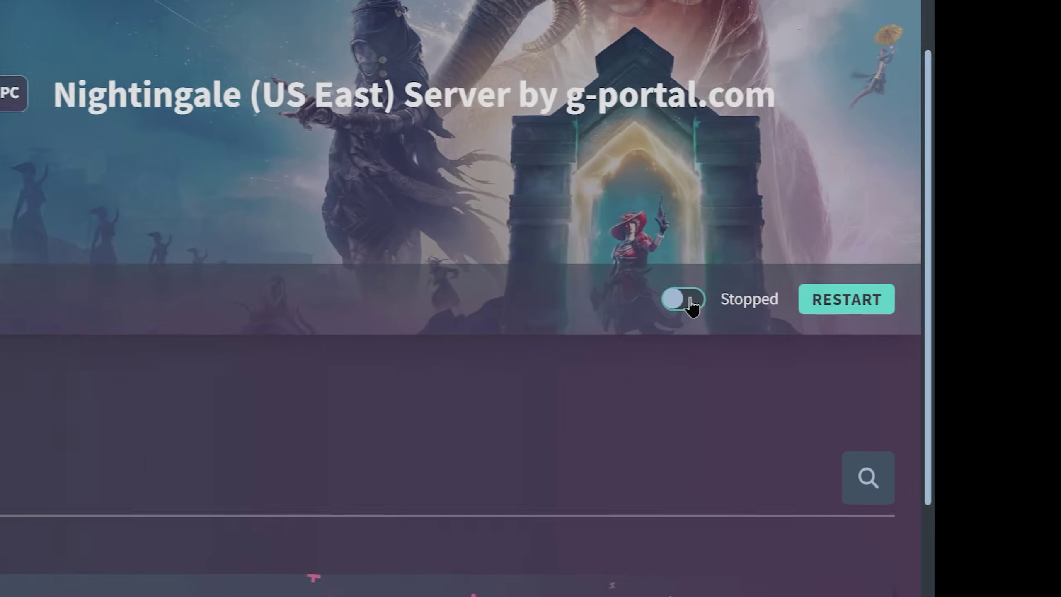
{"action": "left_click", "coordinate": [889, 268]}
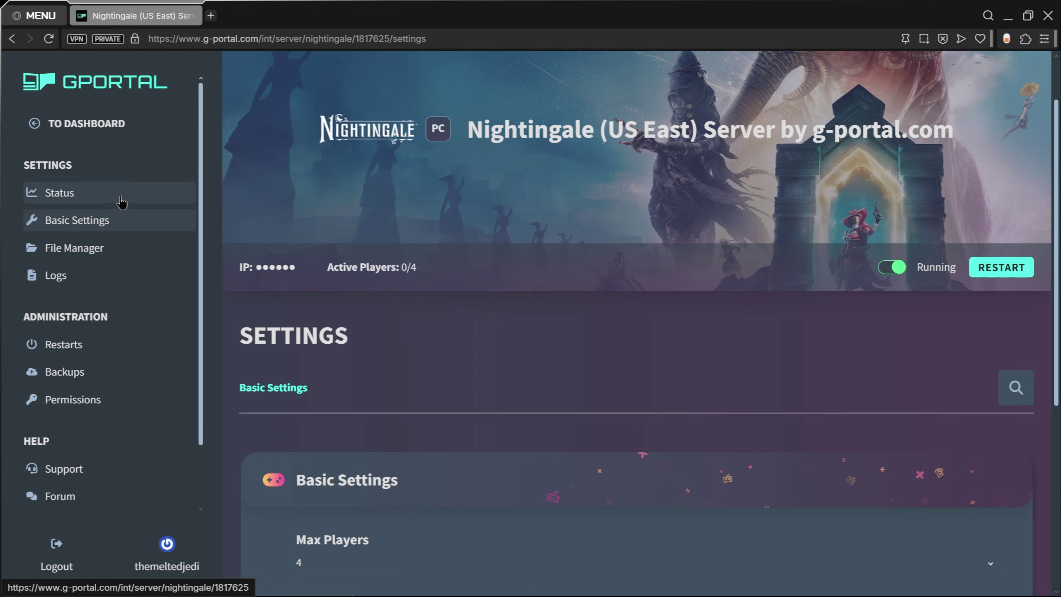
Step: View the Status overview, then open the File Manager listing Engine, NWX and buildid.txt
{"action": "left_click", "coordinate": [121, 197]}
{"action": "scroll", "coordinate": [470, 399], "scroll_direction": "down", "scroll_amount": 4}
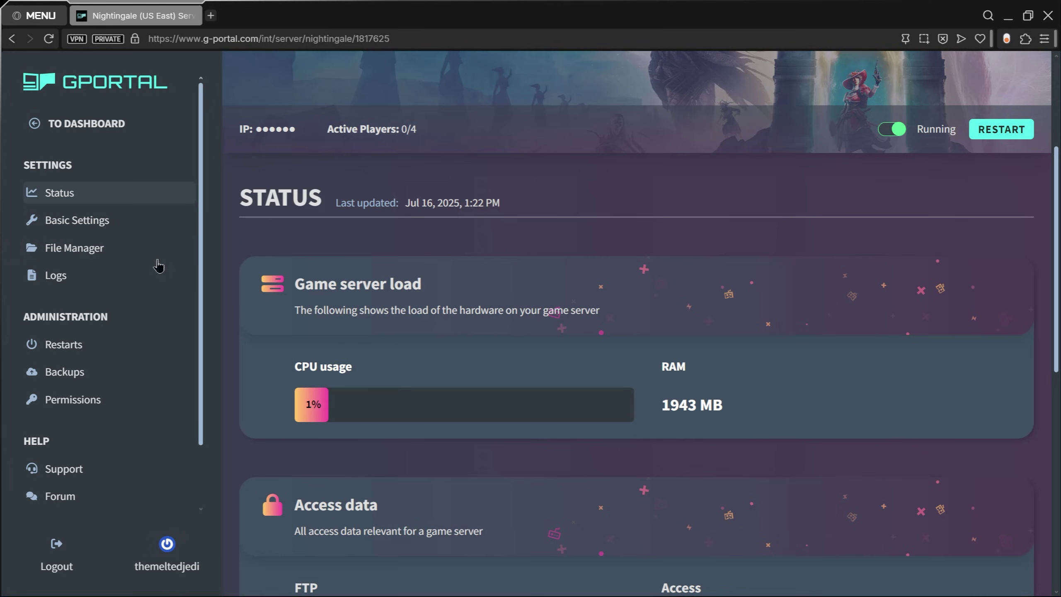
{"action": "left_click", "coordinate": [159, 246]}
{"action": "scroll", "coordinate": [384, 425], "scroll_direction": "down", "scroll_amount": 1}
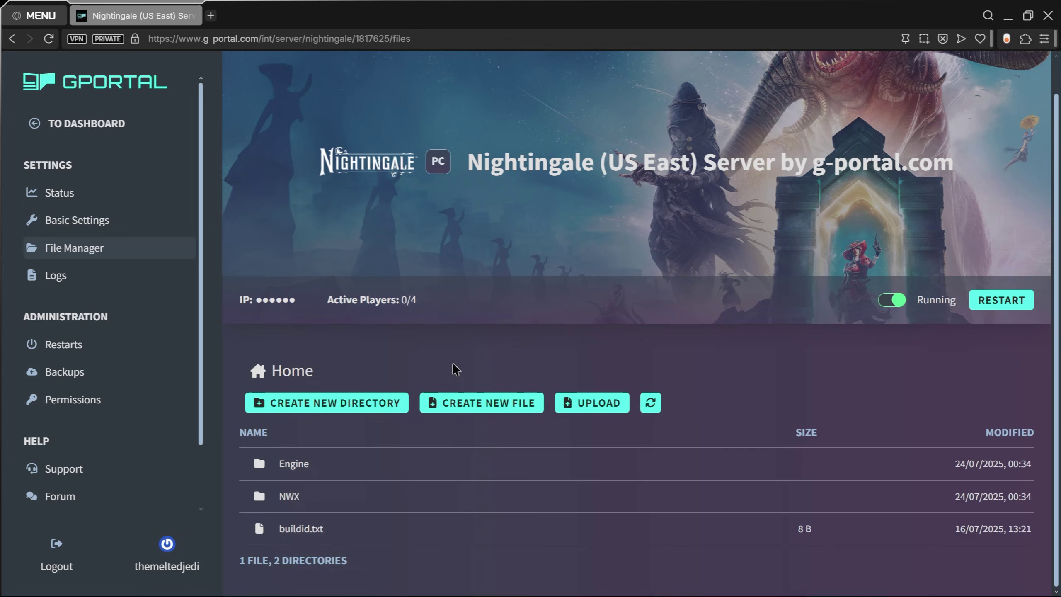
Step: Zoom the browser out, view the server logs, then go to Restart Schedules
{"action": "key", "text": "ctrl+minus"}
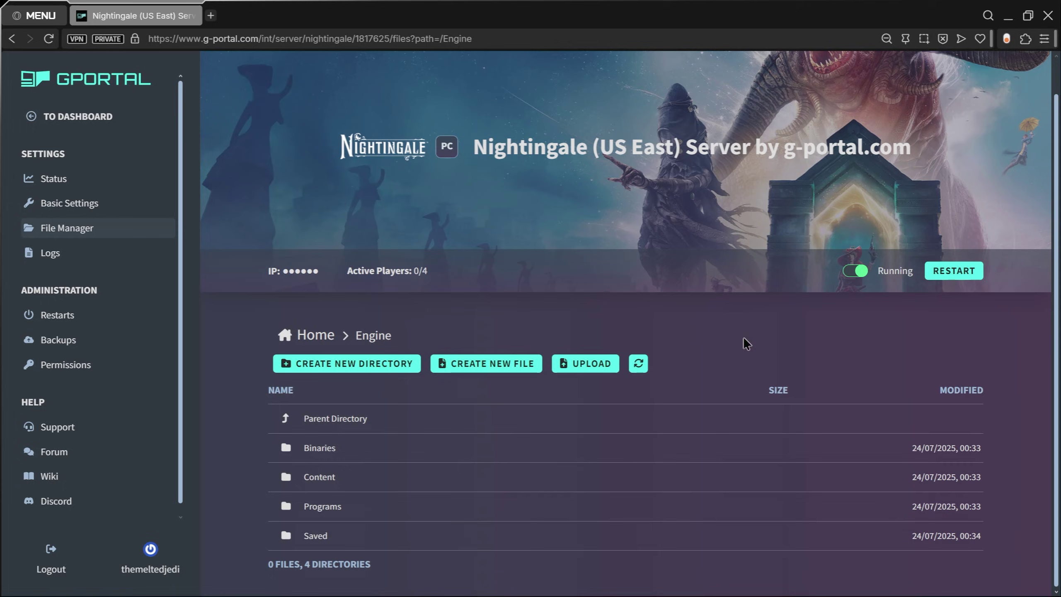
{"action": "left_click", "coordinate": [152, 261]}
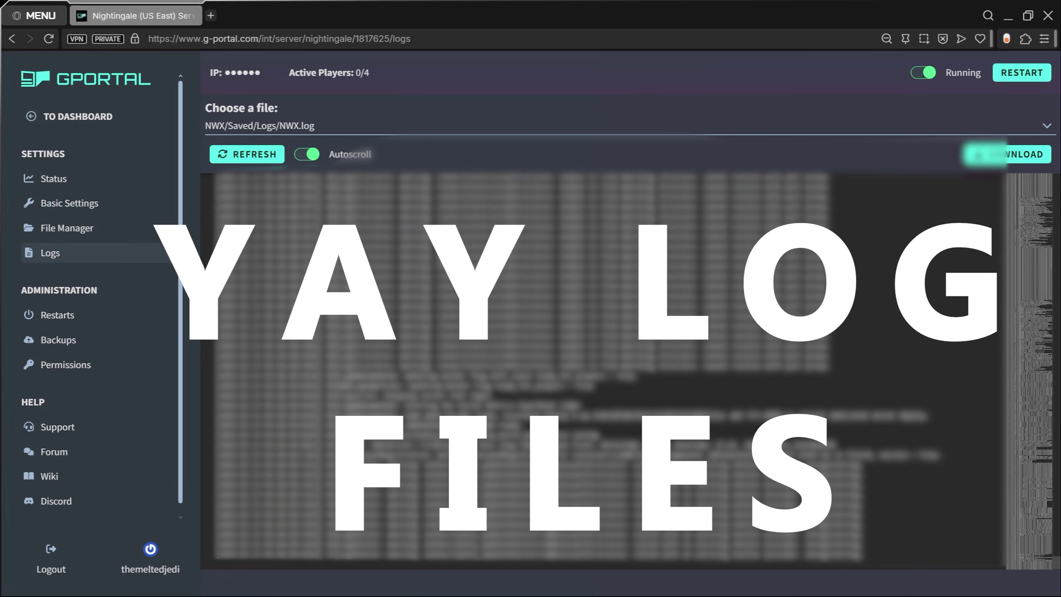
{"action": "left_click", "coordinate": [338, 126]}
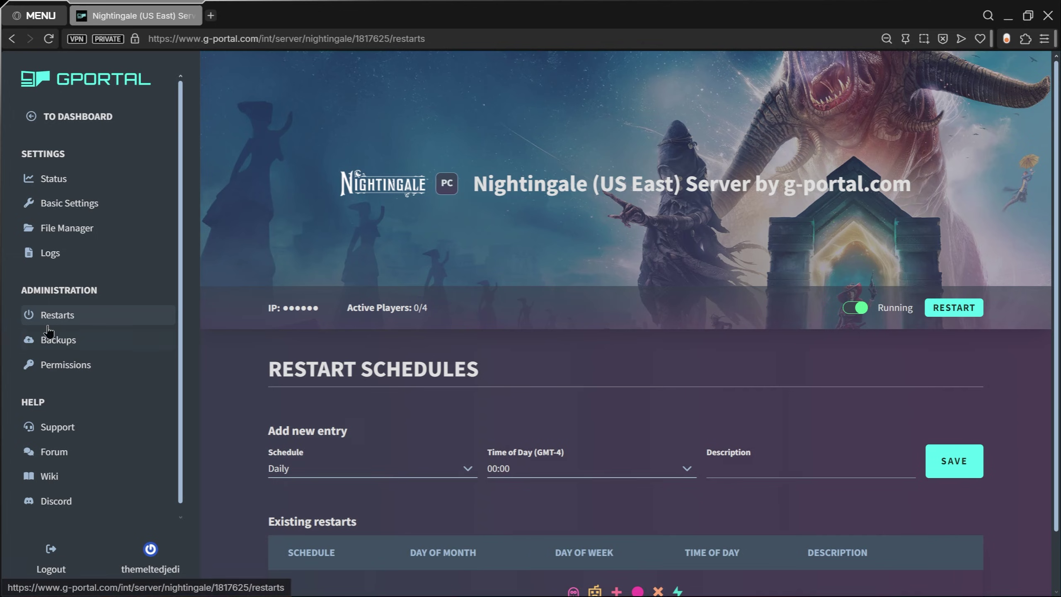
Step: Set the new restart schedule's frequency to Weekly
{"action": "scroll", "coordinate": [353, 437], "scroll_direction": "down", "scroll_amount": 2}
{"action": "left_click", "coordinate": [317, 404]}
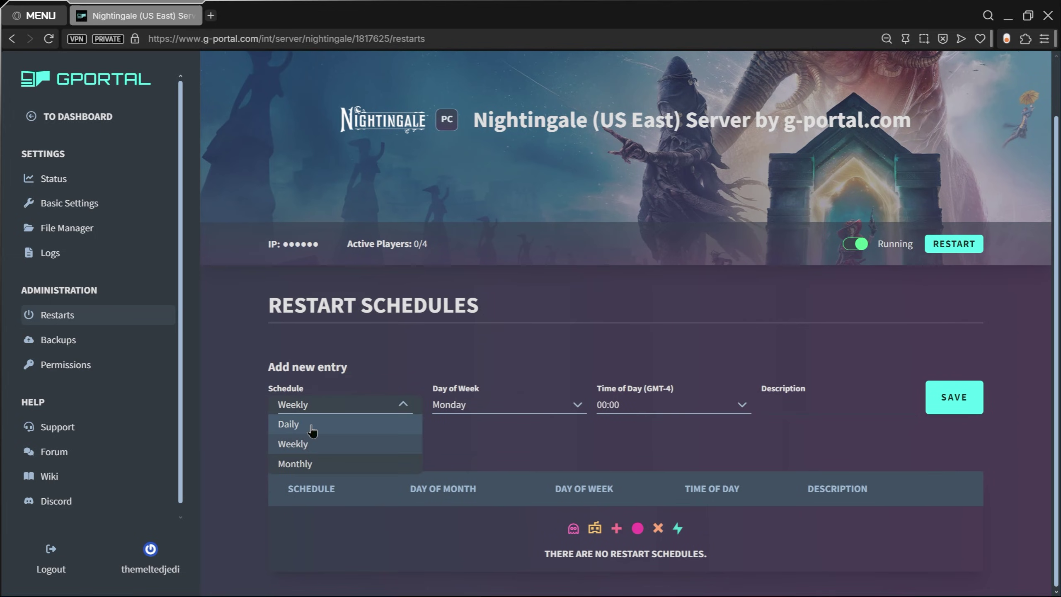
{"action": "left_click", "coordinate": [317, 422]}
{"action": "left_click", "coordinate": [322, 404]}
{"action": "left_click", "coordinate": [316, 441]}
{"action": "left_click", "coordinate": [322, 405]}
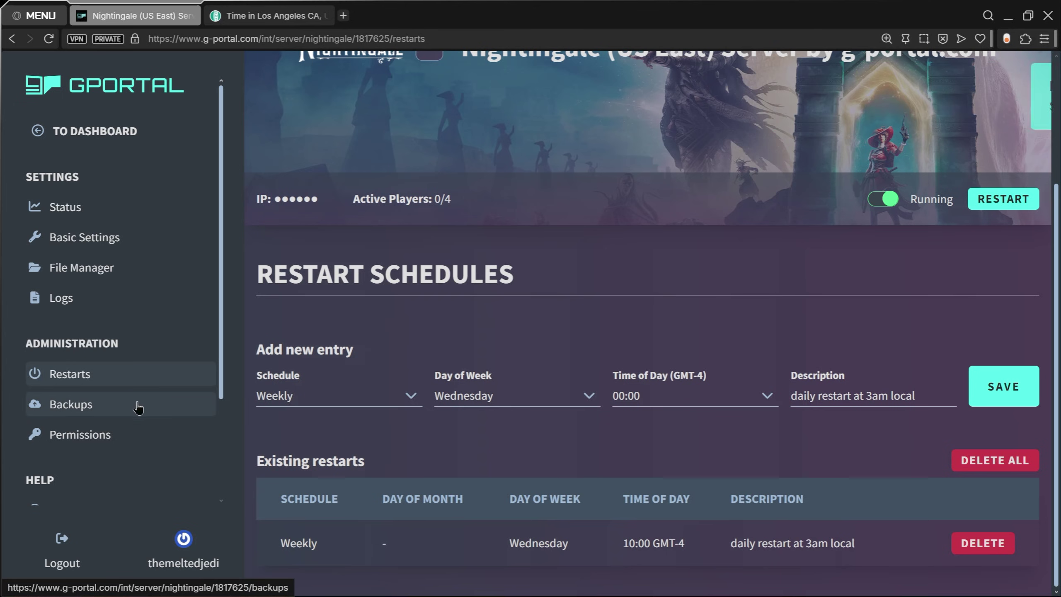
Step: On the Backups page, switch on Automatic Backups
{"action": "left_click", "coordinate": [130, 412]}
{"action": "scroll", "coordinate": [455, 325], "scroll_direction": "down", "scroll_amount": 5}
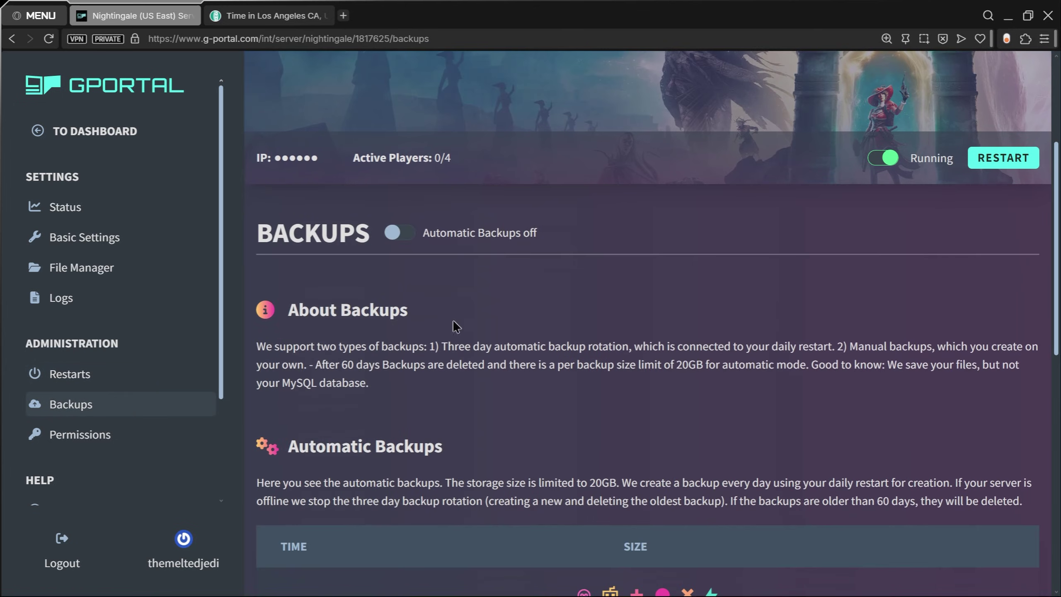
{"action": "scroll", "coordinate": [502, 407], "scroll_direction": "up", "scroll_amount": 6}
{"action": "left_click", "coordinate": [399, 302]}
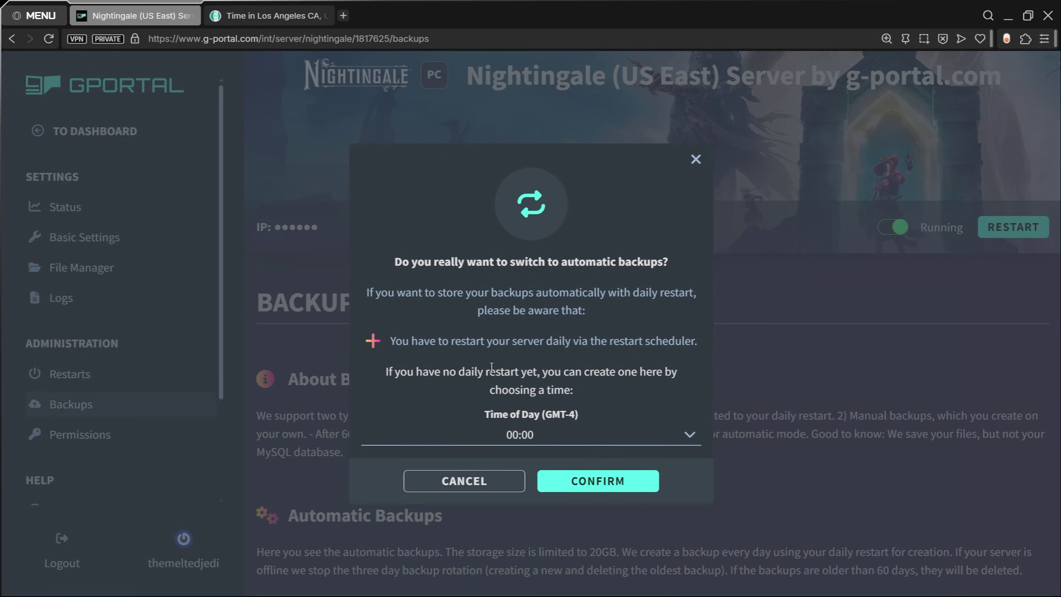
Step: Review the empty Permissions page and its Username field, then return to Status
{"action": "left_click", "coordinate": [196, 440]}
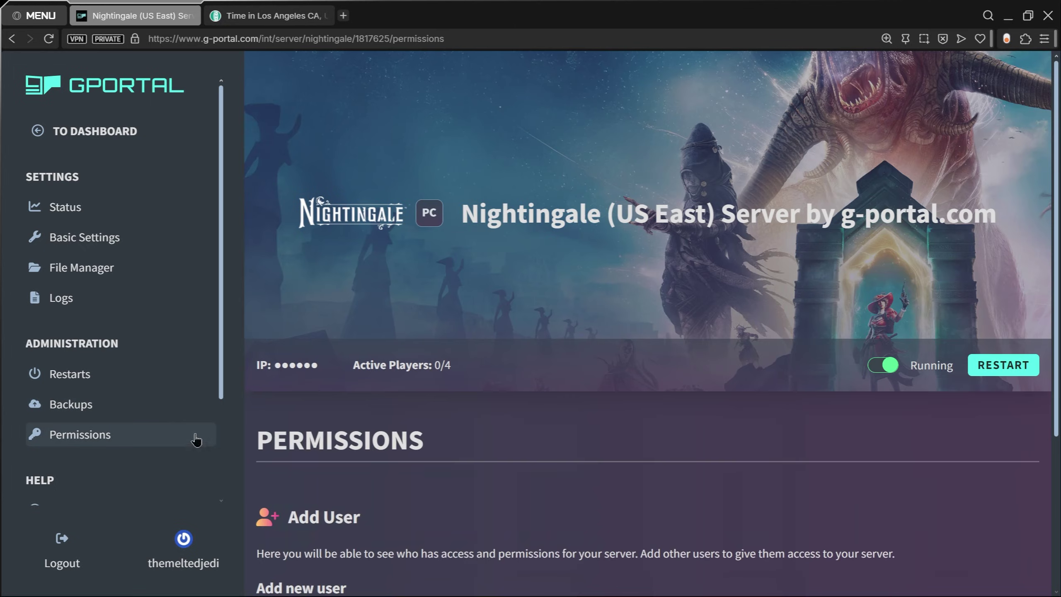
{"action": "scroll", "coordinate": [395, 316], "scroll_direction": "down", "scroll_amount": 5}
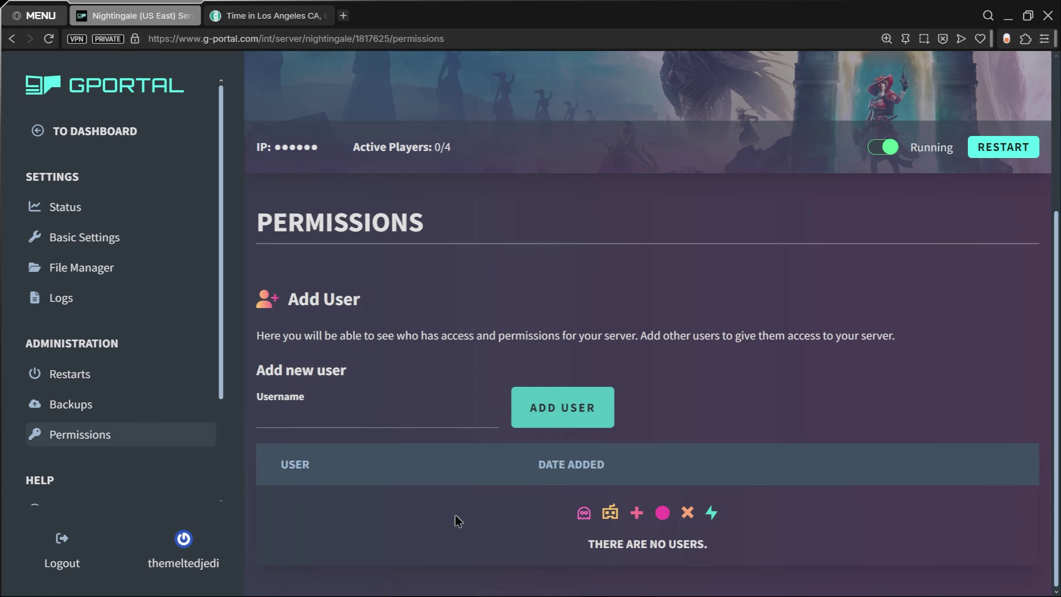
{"action": "left_click", "coordinate": [389, 417]}
{"action": "scroll", "coordinate": [224, 452], "scroll_direction": "down", "scroll_amount": 3}
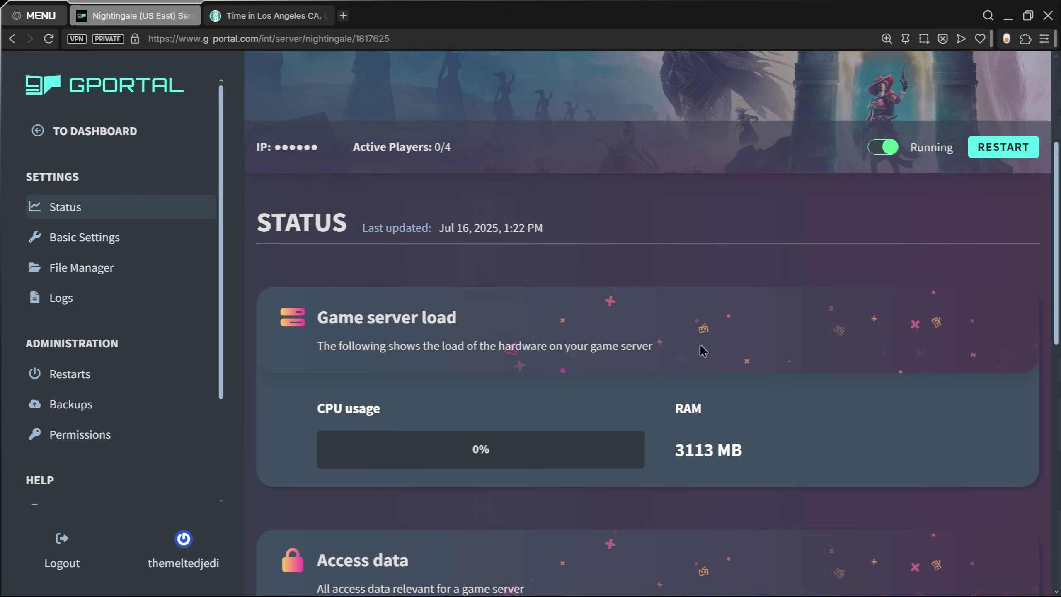
Step: Unmask the server's IP address and port and copy them to the clipboard
{"action": "mouse_move", "coordinate": [301, 156]}
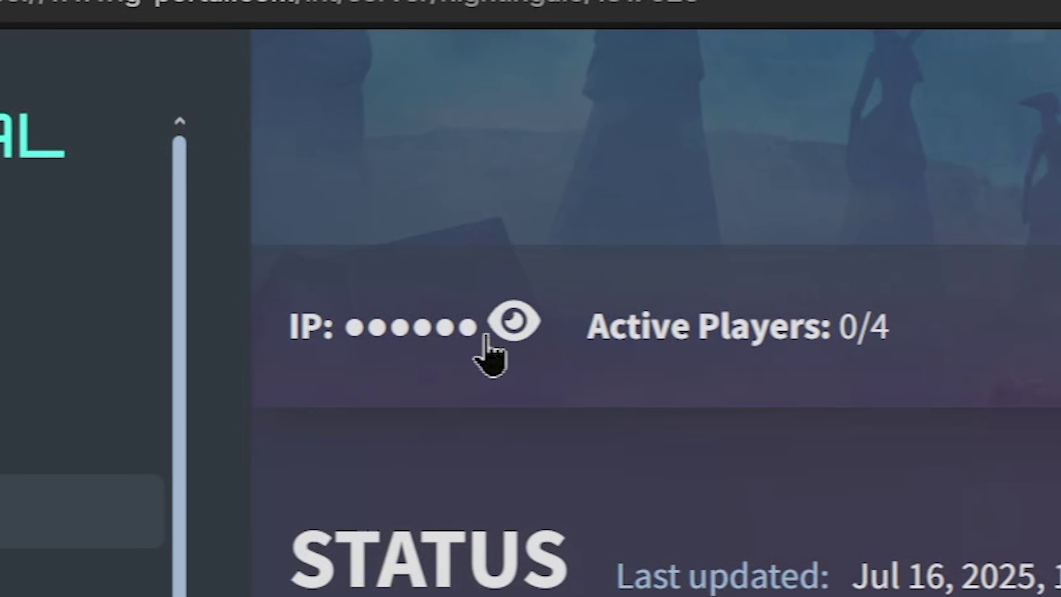
{"action": "left_click", "coordinate": [511, 334]}
{"action": "left_click", "coordinate": [719, 328]}
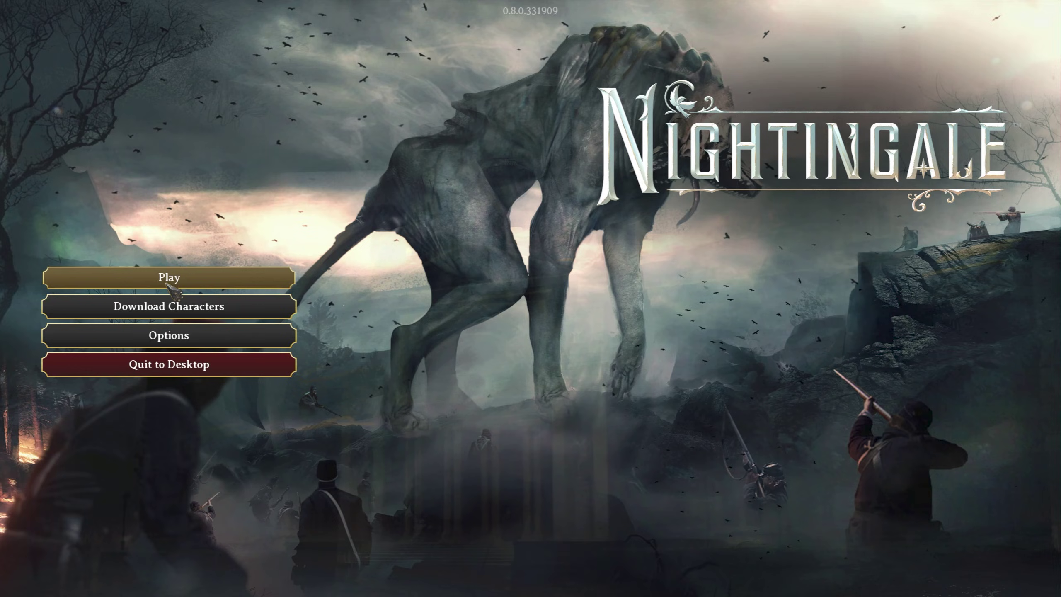
Step: Join an existing game with connection type IP/LAN and verify the saved server IP address
{"action": "left_click", "coordinate": [169, 288]}
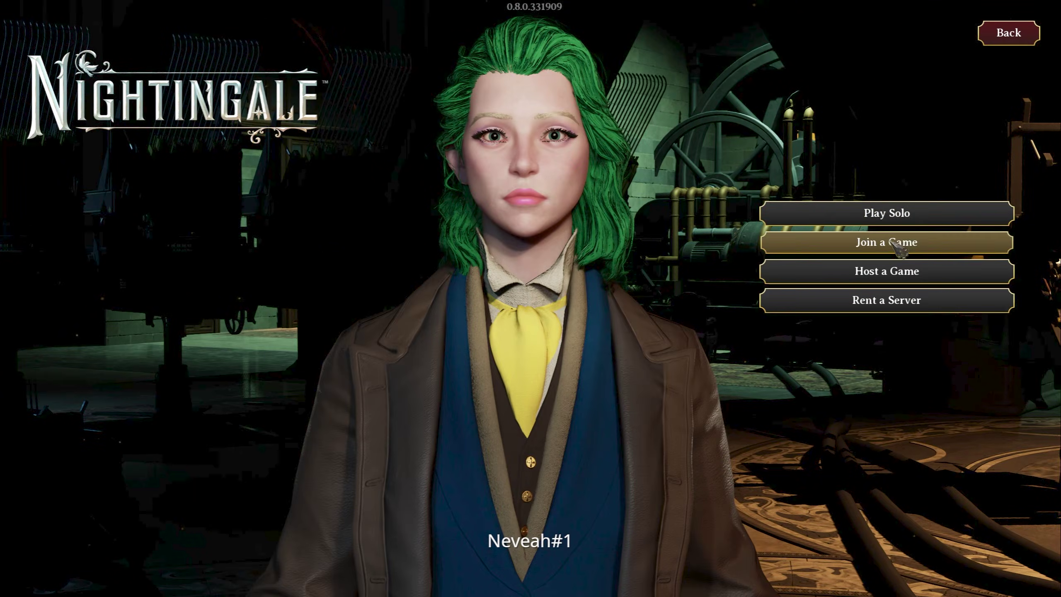
{"action": "left_click", "coordinate": [903, 245]}
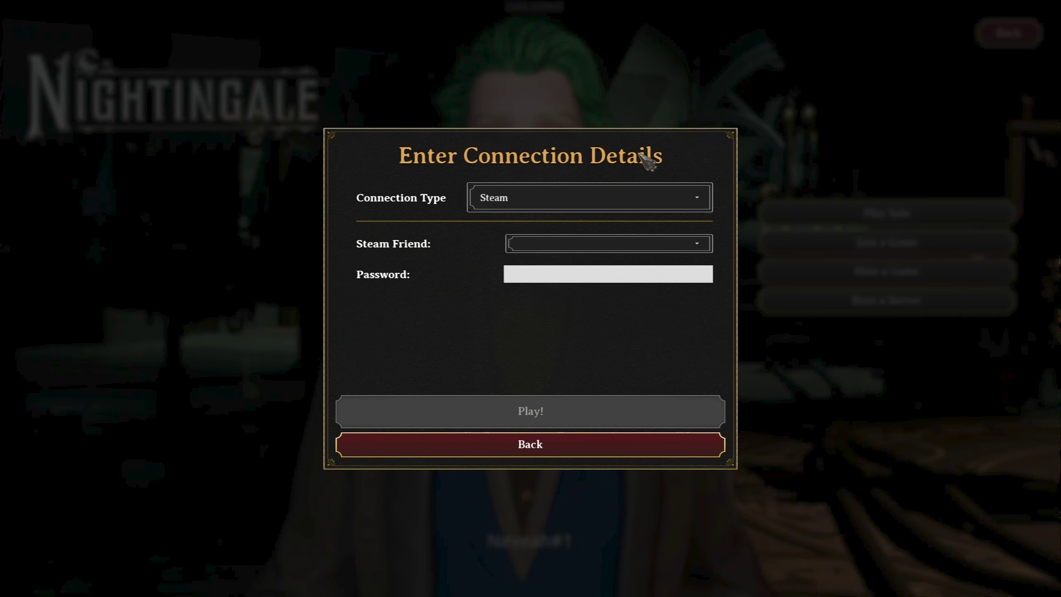
{"action": "left_click", "coordinate": [540, 197]}
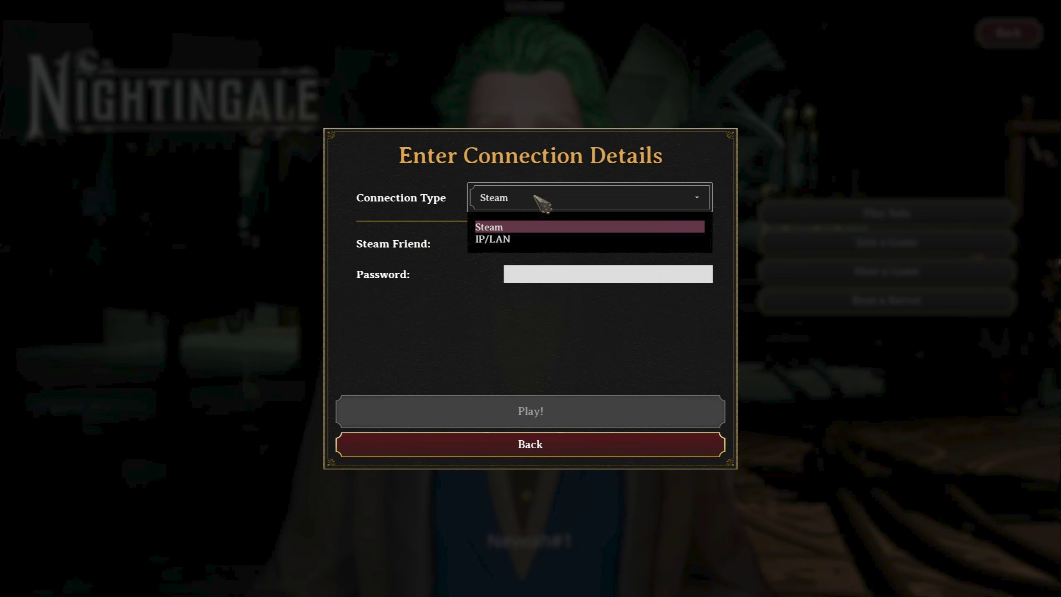
{"action": "left_click", "coordinate": [492, 240]}
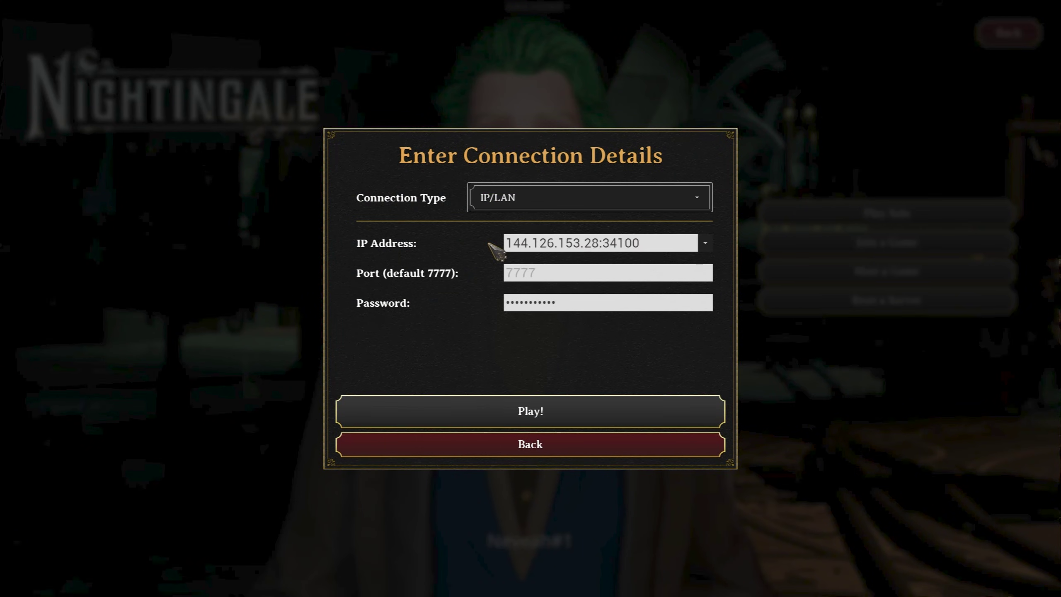
{"action": "left_click_drag", "start_coordinate": [681, 246], "coordinate": [435, 245]}
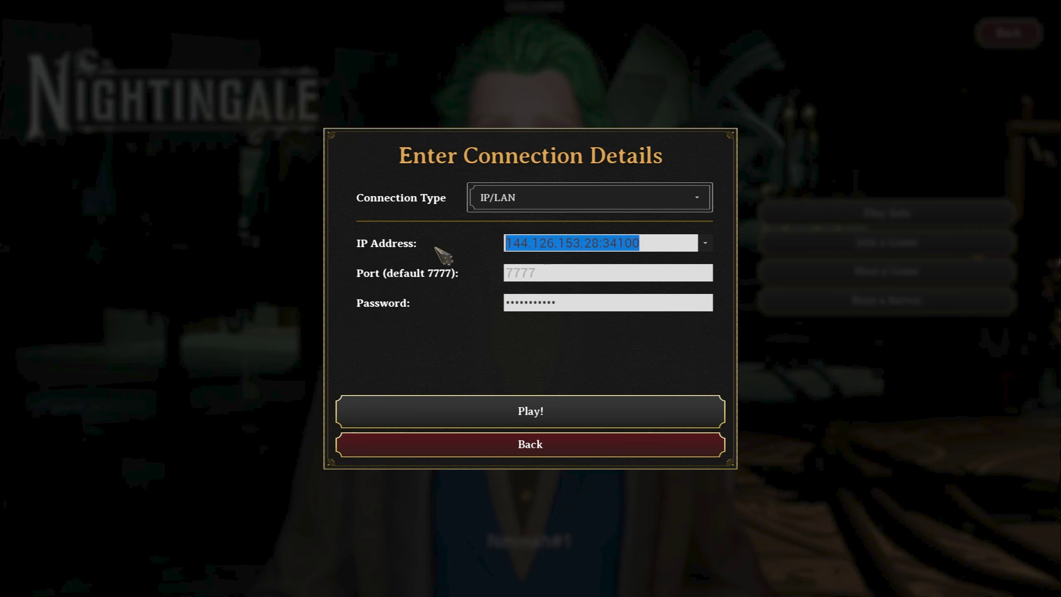
{"action": "key", "text": "End"}
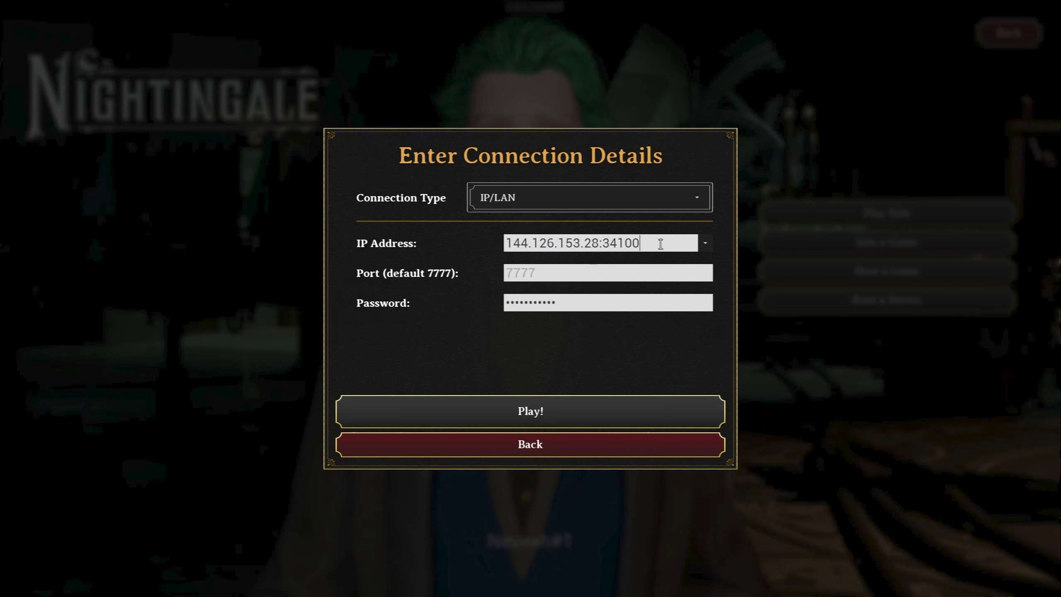
{"action": "left_click_drag", "start_coordinate": [666, 243], "coordinate": [485, 247]}
{"action": "left_click", "coordinate": [548, 247]}
{"action": "left_click", "coordinate": [706, 245]}
{"action": "left_click", "coordinate": [662, 246]}
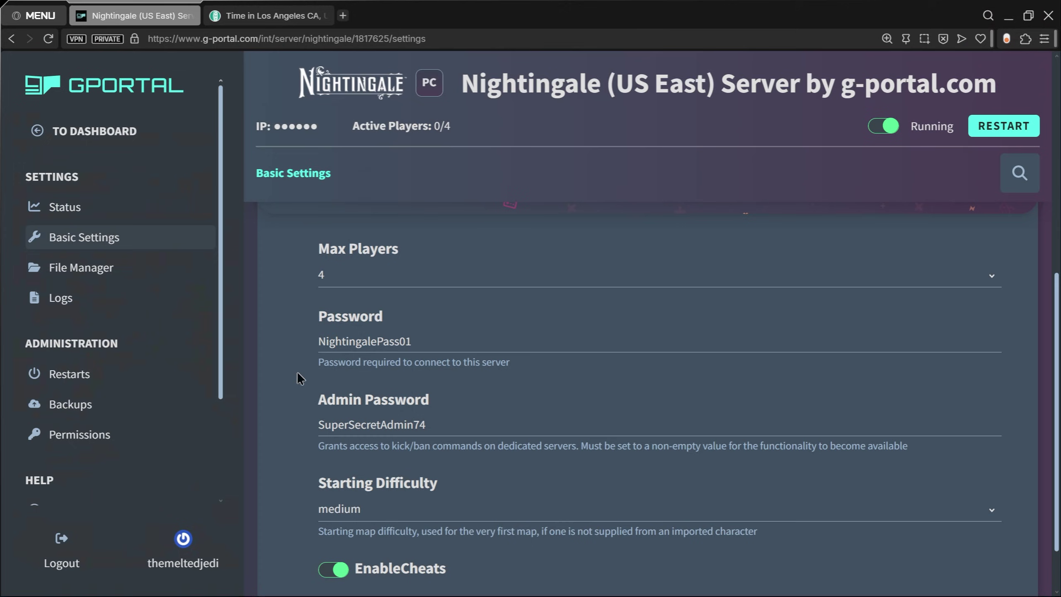
Step: Copy the server password from GPORTAL's settings and paste it into the Password field
{"action": "left_click_drag", "start_coordinate": [416, 335], "coordinate": [299, 346]}
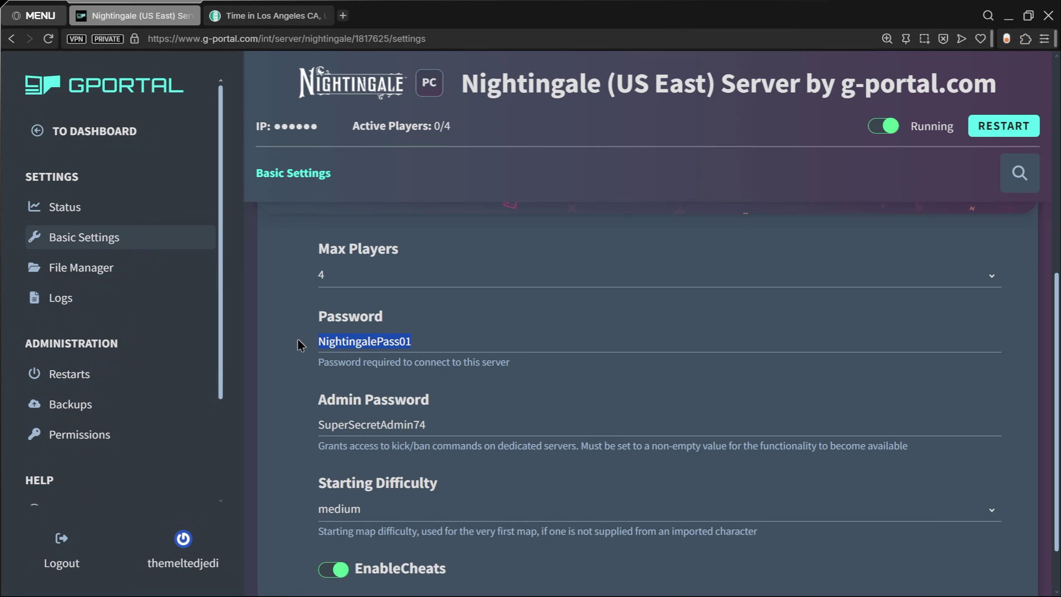
{"action": "right_click", "coordinate": [363, 339]}
{"action": "left_click", "coordinate": [414, 199]}
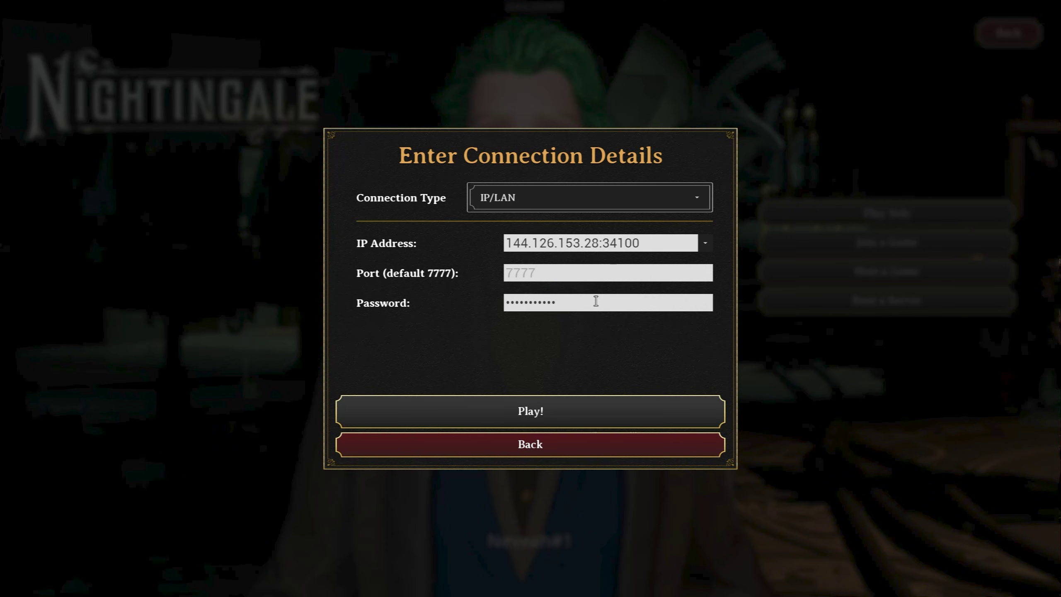
{"action": "left_click_drag", "start_coordinate": [596, 301], "coordinate": [426, 308]}
{"action": "key", "text": "ctrl+v"}
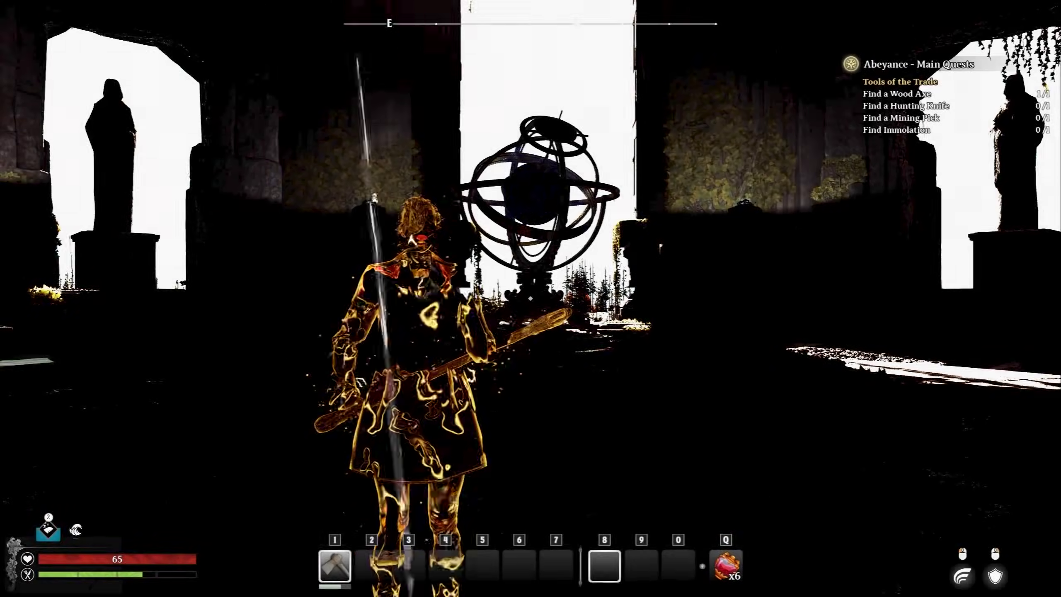
Step: Walk the character past the pool onto the stone stairway and bring up the options menu
{"action": "key", "text": "w"}
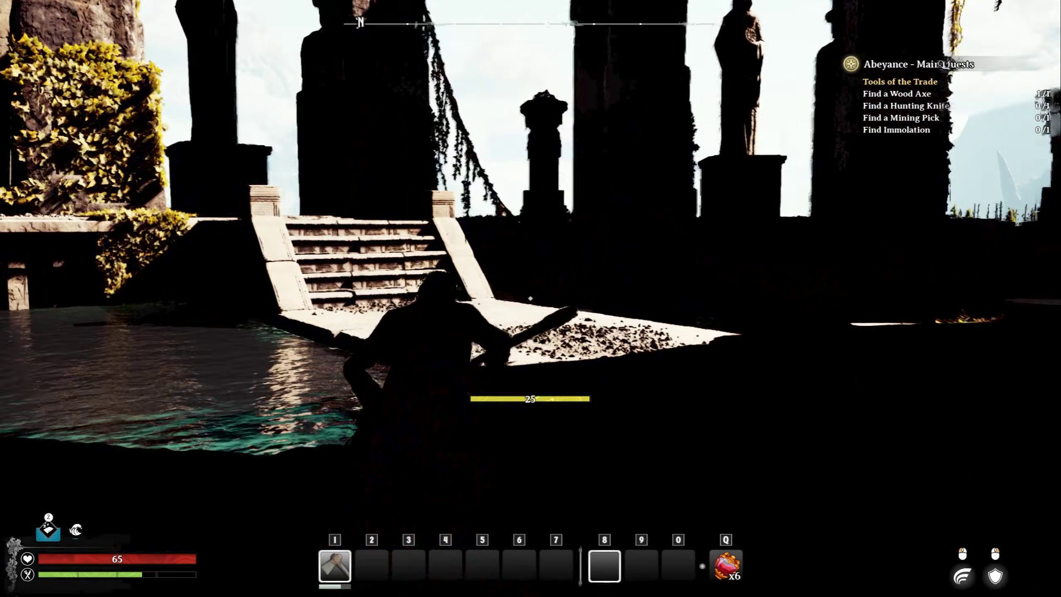
{"action": "key", "text": "w"}
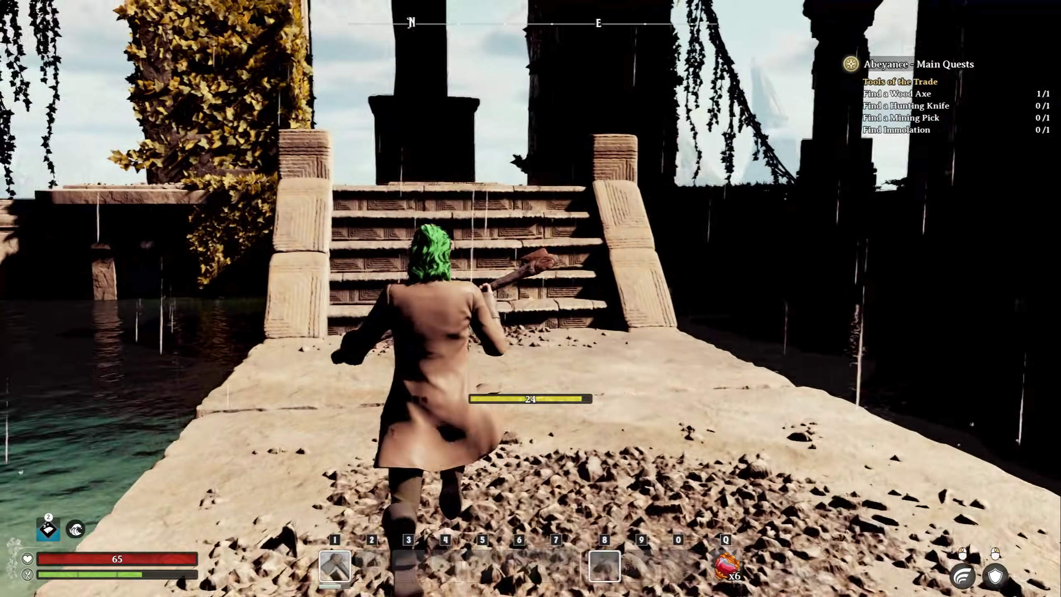
{"action": "key", "text": "w"}
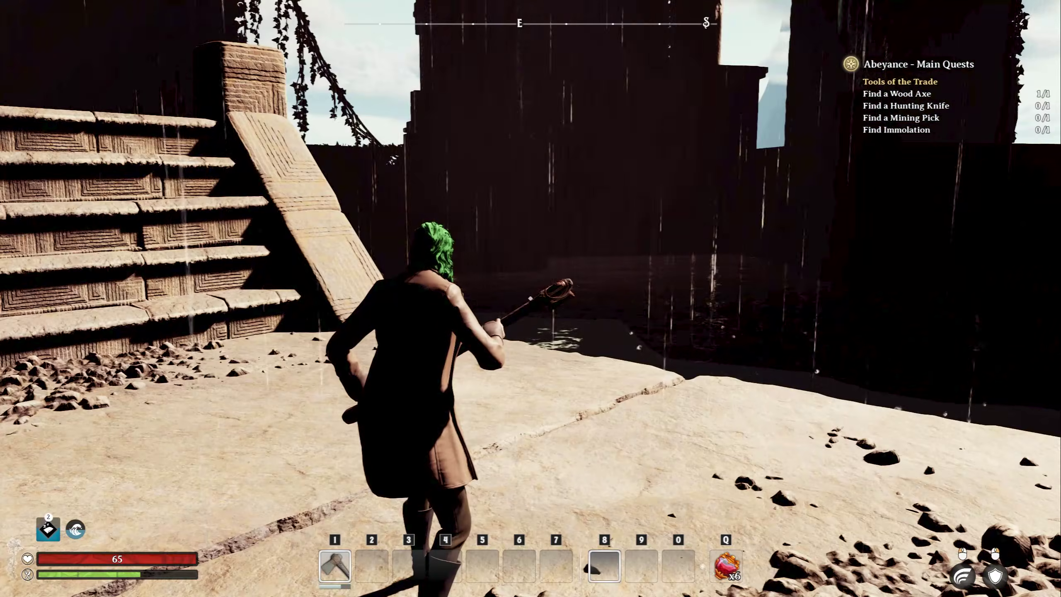
{"action": "key", "text": "w"}
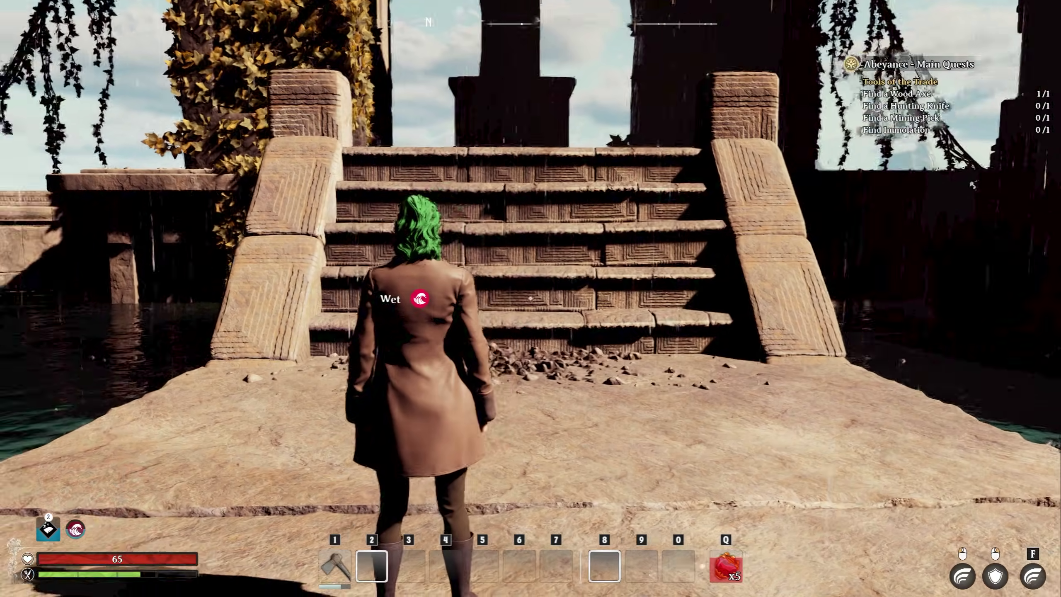
{"action": "key", "text": "Escape"}
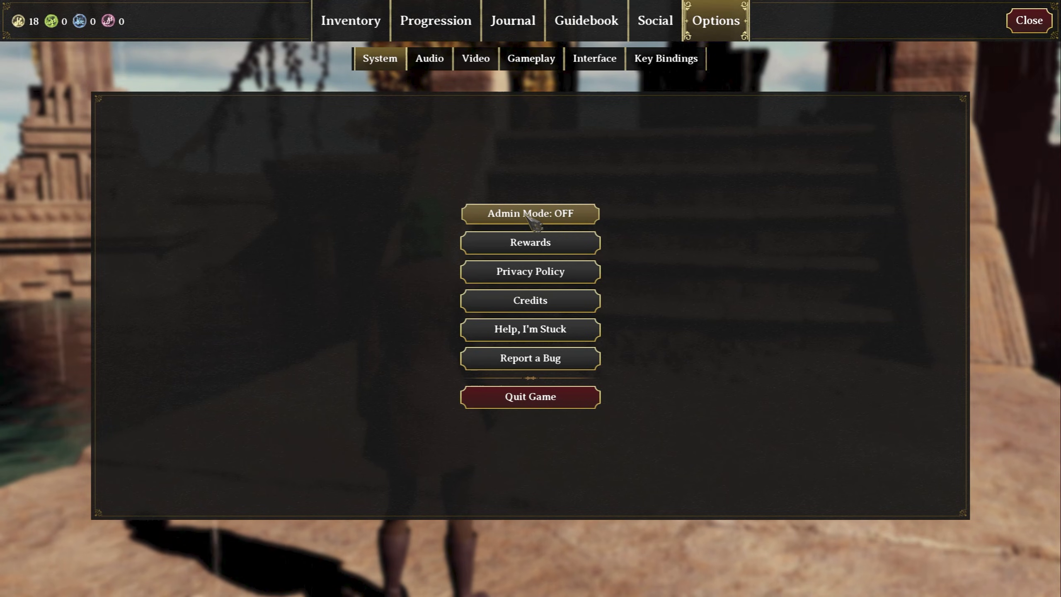
Step: Turn Admin Mode on using the admin password copied from GPORTAL, and dismiss the access-granted notice
{"action": "left_click", "coordinate": [578, 215]}
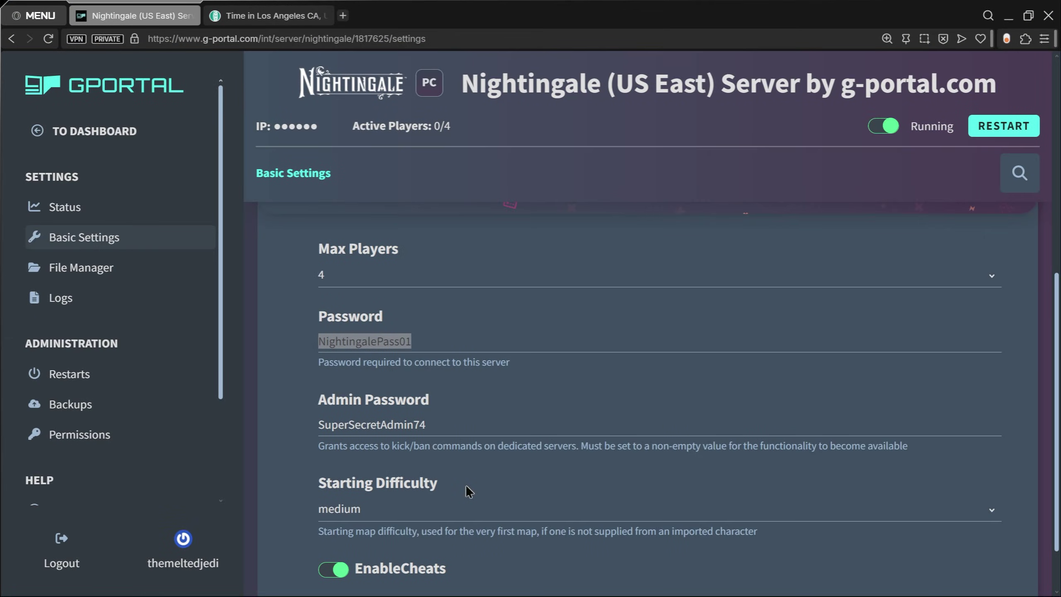
{"action": "double_click", "coordinate": [453, 424]}
{"action": "right_click", "coordinate": [453, 424]}
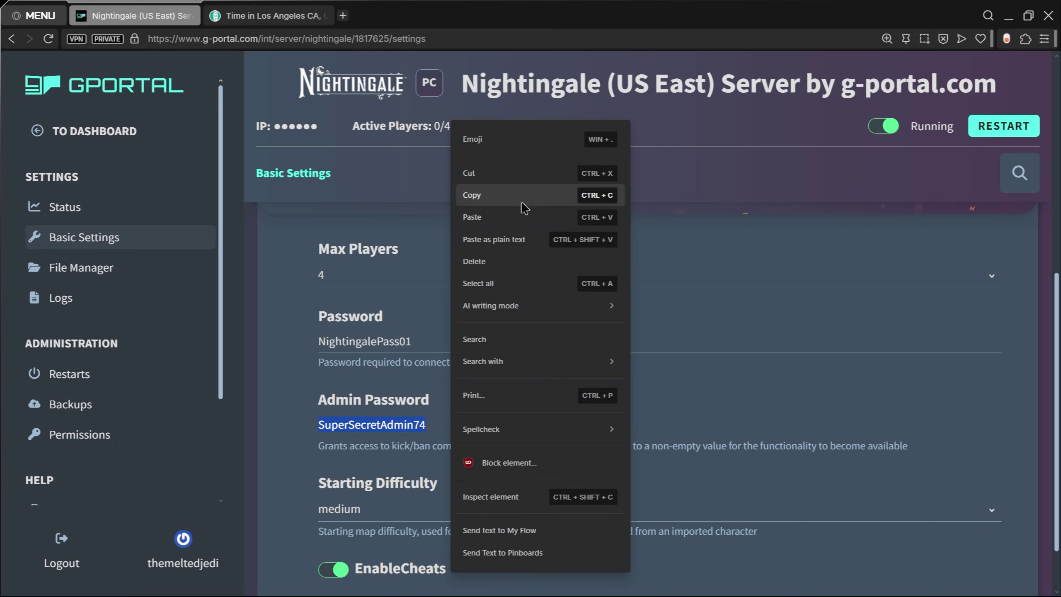
{"action": "left_click", "coordinate": [522, 200]}
{"action": "left_click", "coordinate": [1008, 17]}
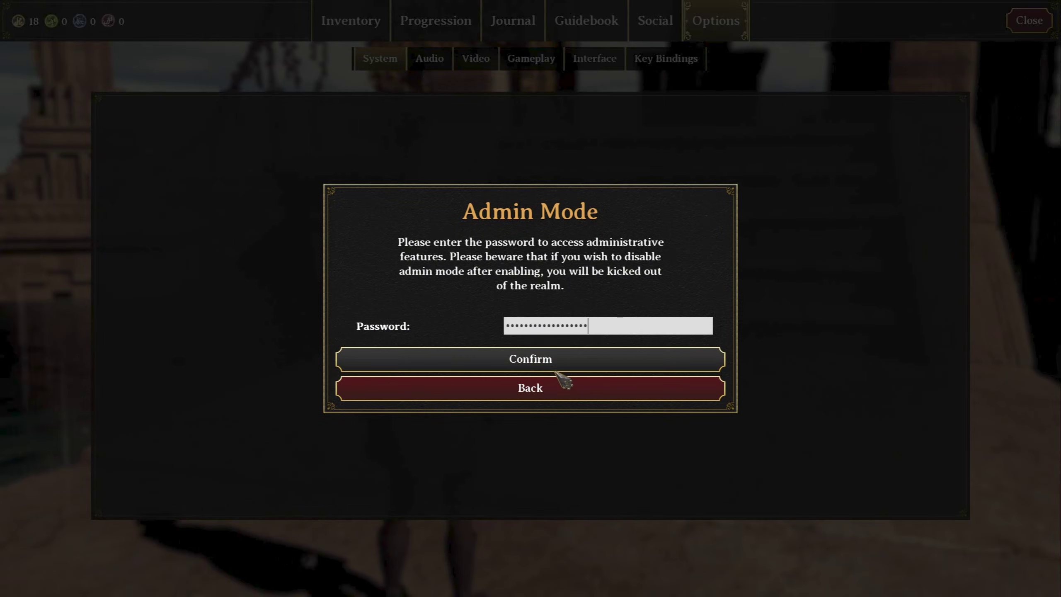
{"action": "left_click", "coordinate": [569, 362]}
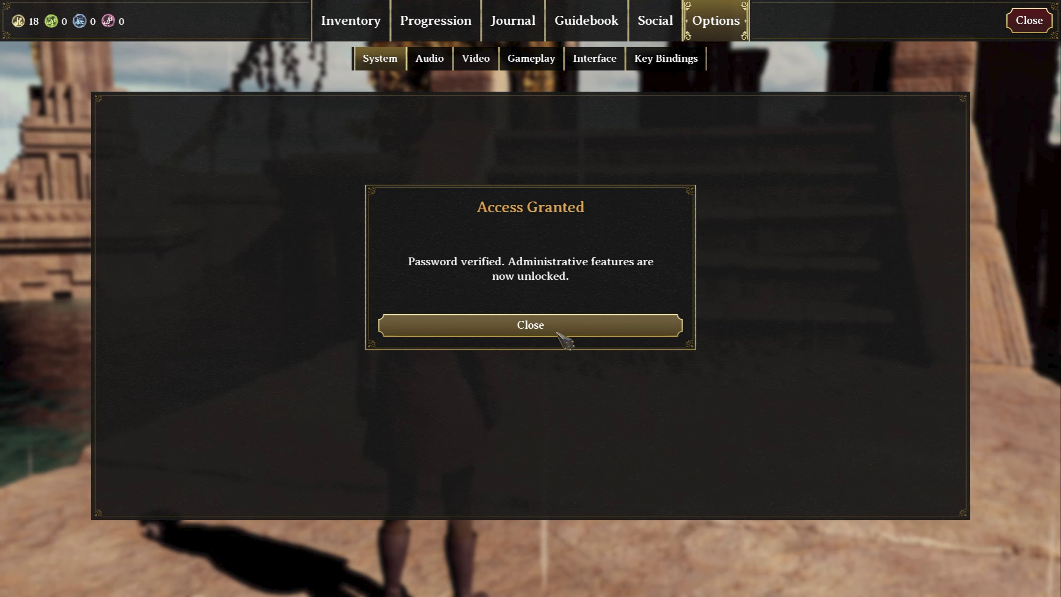
{"action": "left_click", "coordinate": [530, 325]}
{"action": "key", "text": "i"}
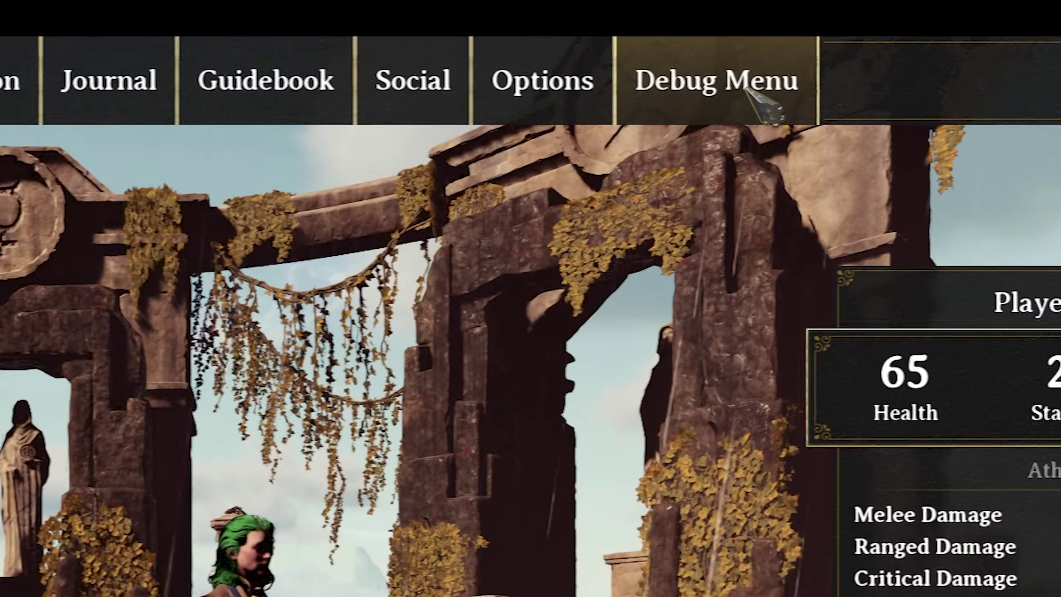
Step: Grant x1 Ore from the Debug Menu's Common Items and confirm the Tin Ore in the backpack
{"action": "left_click", "coordinate": [733, 31]}
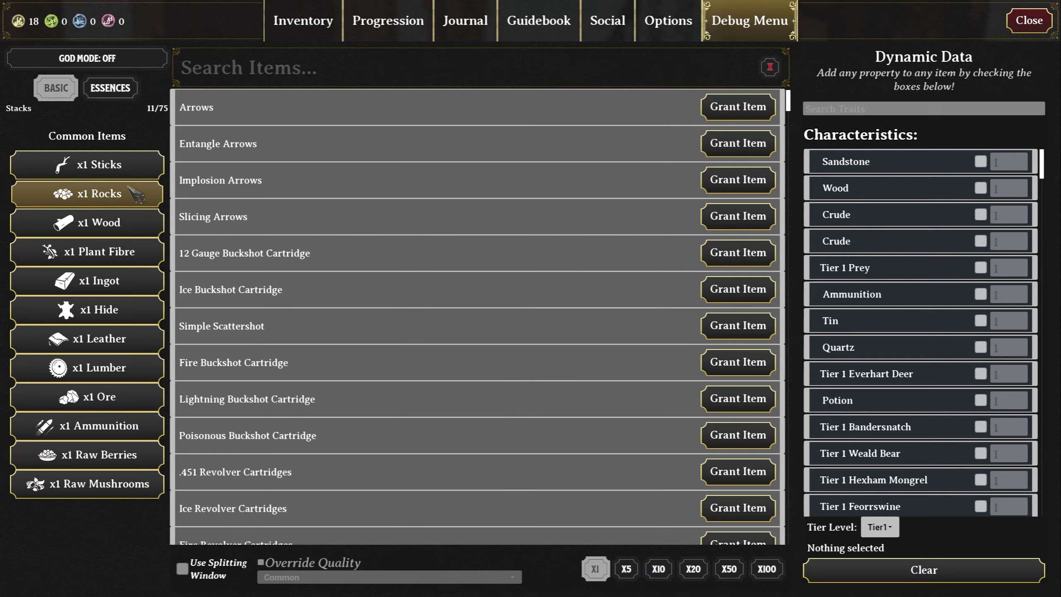
{"action": "scroll", "coordinate": [337, 294], "scroll_direction": "down", "scroll_amount": 4}
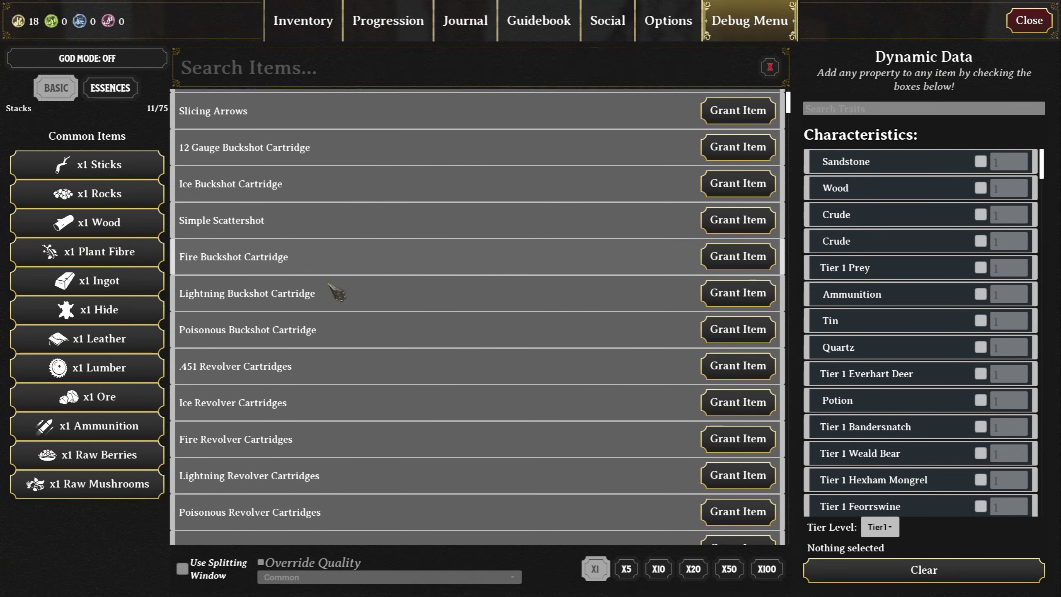
{"action": "left_click", "coordinate": [138, 402]}
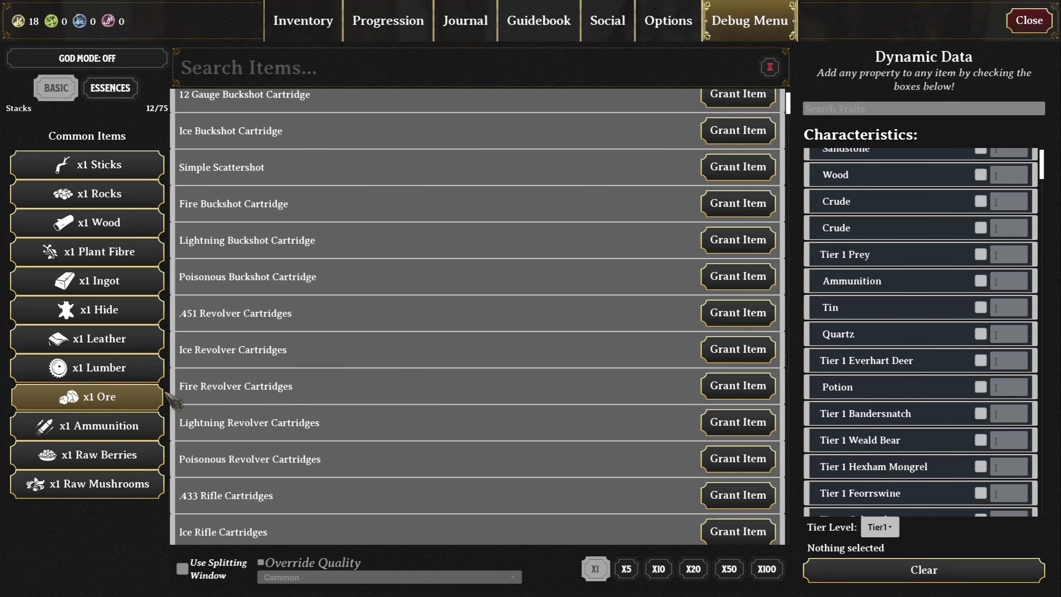
{"action": "left_click", "coordinate": [279, 14]}
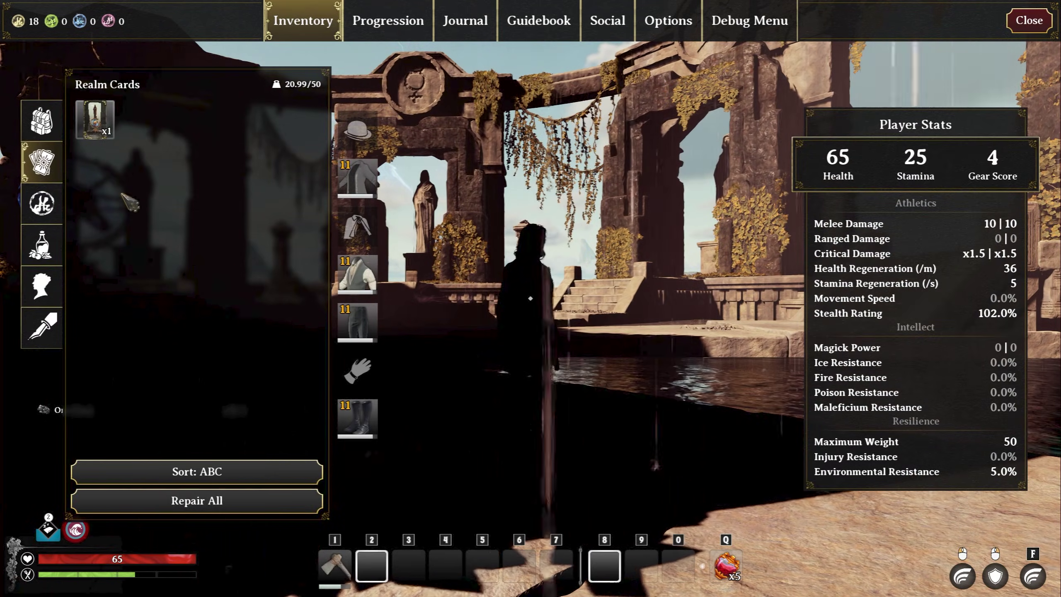
{"action": "mouse_move", "coordinate": [213, 134]}
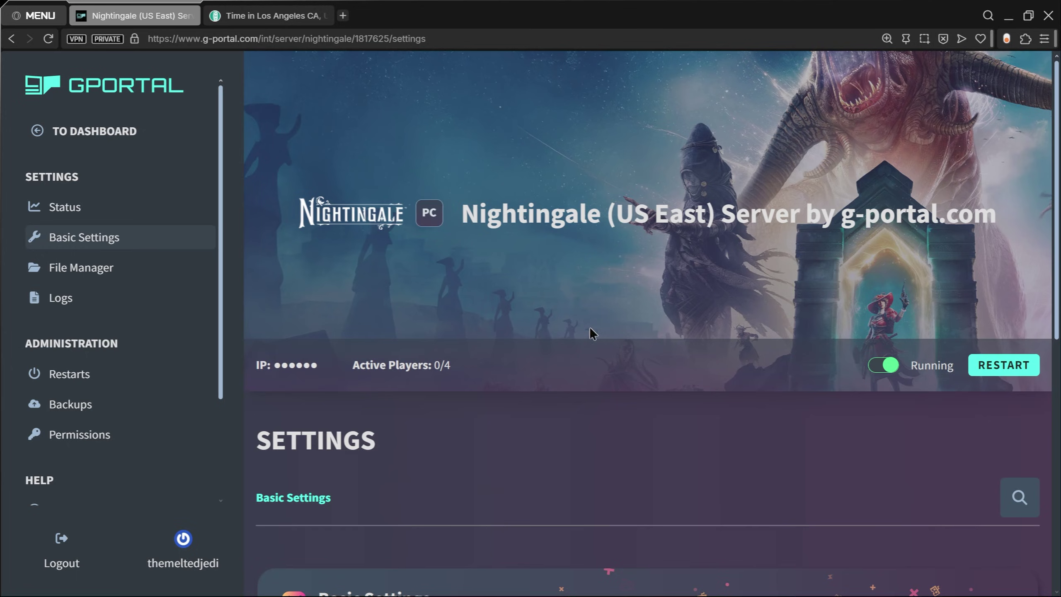
Step: Go from Basic Settings to the server's Status page showing 0% CPU and 3029 MB RAM
{"action": "scroll", "coordinate": [581, 291], "scroll_direction": "down", "scroll_amount": 5}
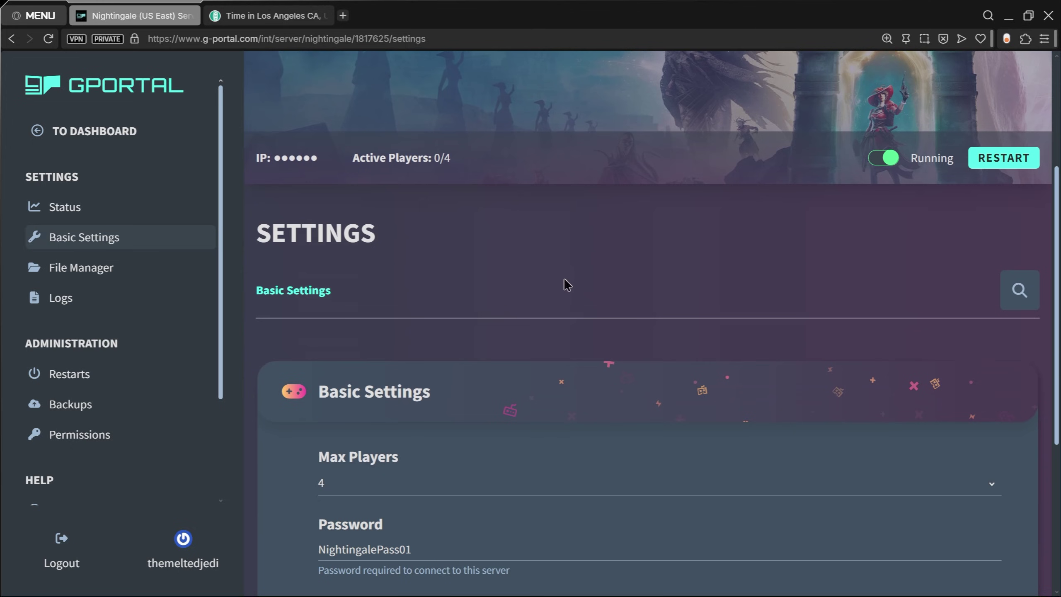
{"action": "scroll", "coordinate": [566, 284], "scroll_direction": "up", "scroll_amount": 5}
{"action": "left_click", "coordinate": [86, 207]}
{"action": "scroll", "coordinate": [729, 206], "scroll_direction": "down", "scroll_amount": 3}
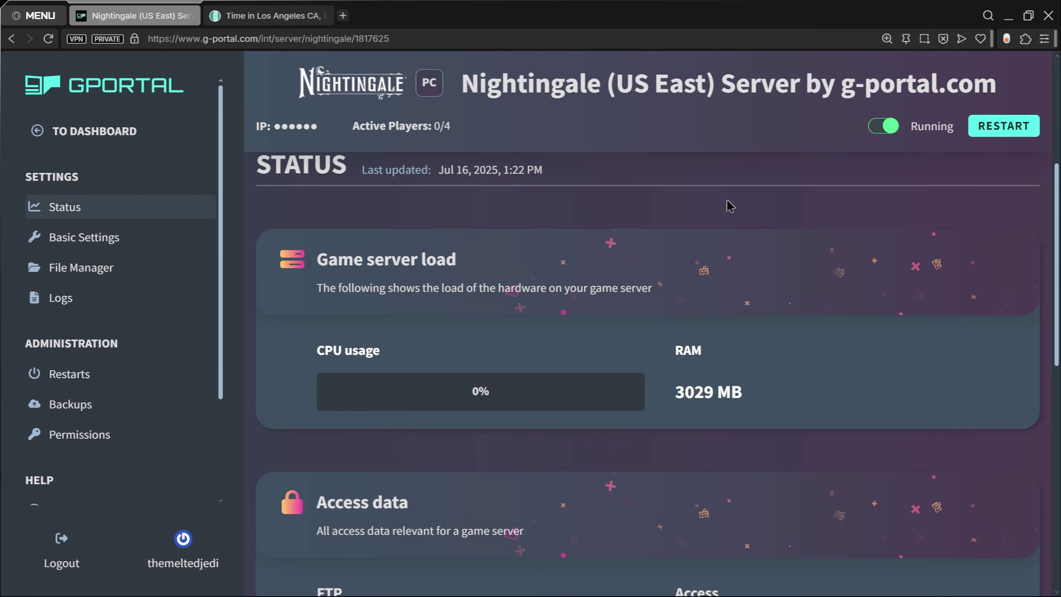